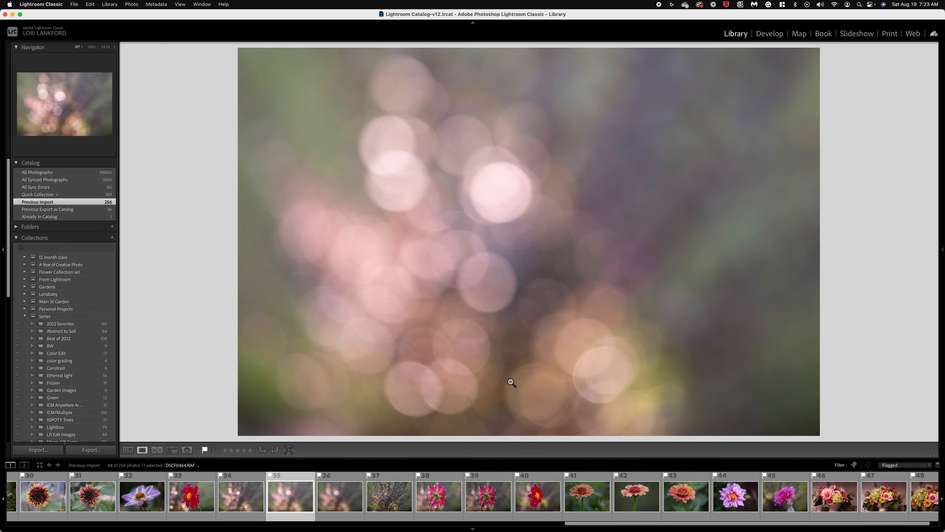
# Step: Compare the dahlia photos with the in-focus photo of the dark-leaved shrub to examine how their backgrounds differ
pyautogui.click(786, 499)
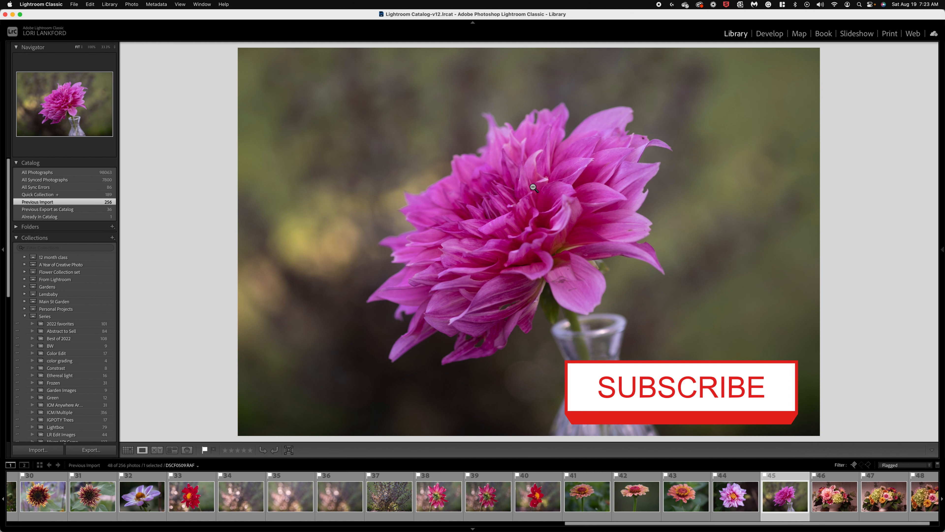
pyautogui.click(385, 503)
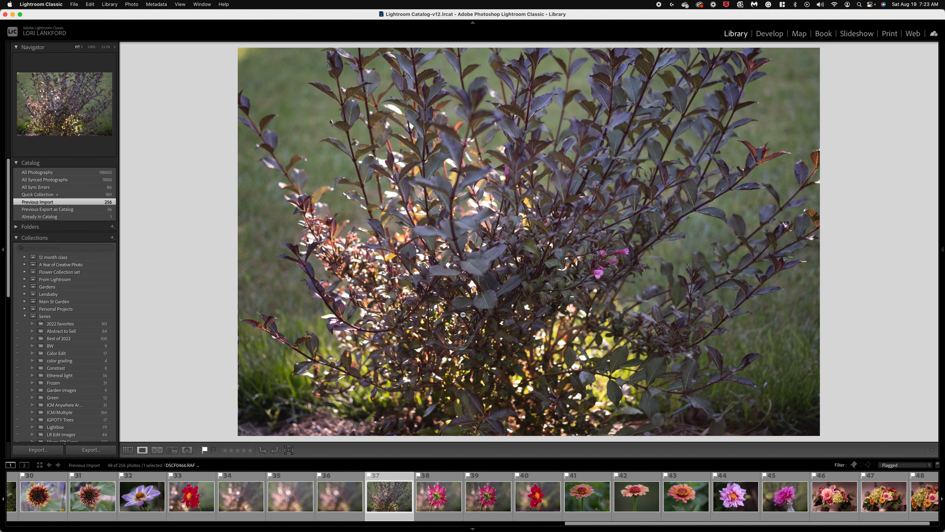
pyautogui.click(492, 500)
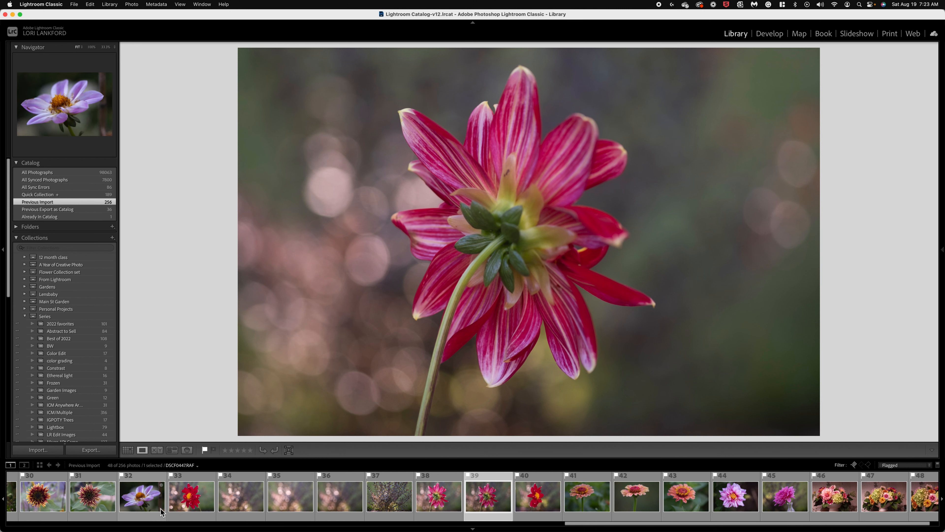
pyautogui.click(189, 498)
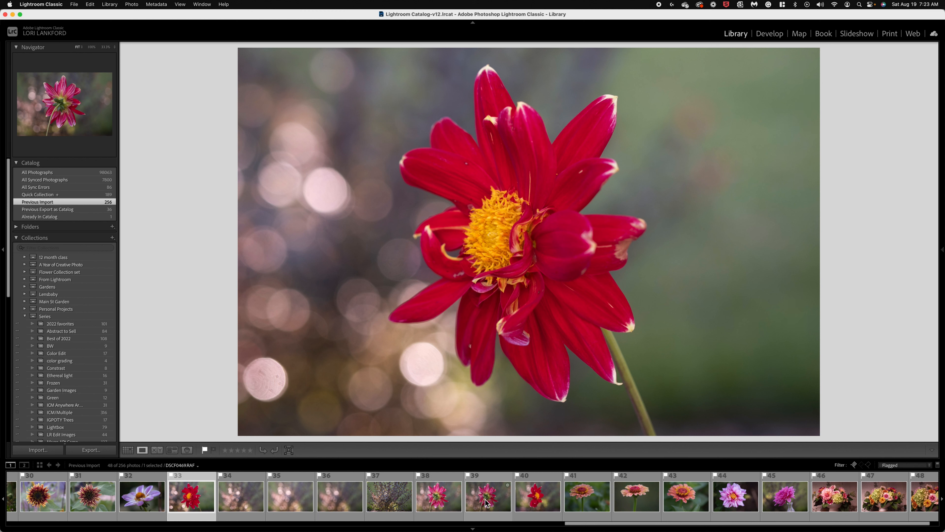
pyautogui.click(378, 507)
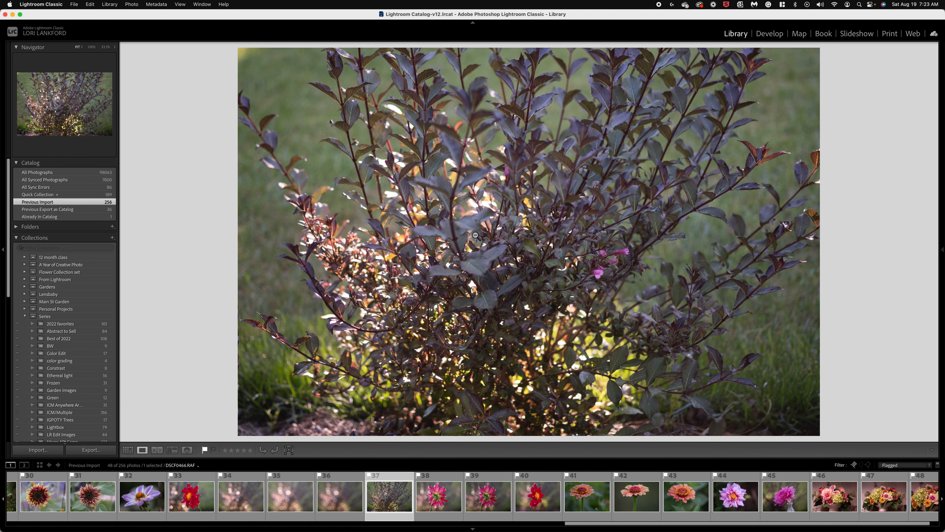
pyautogui.click(440, 495)
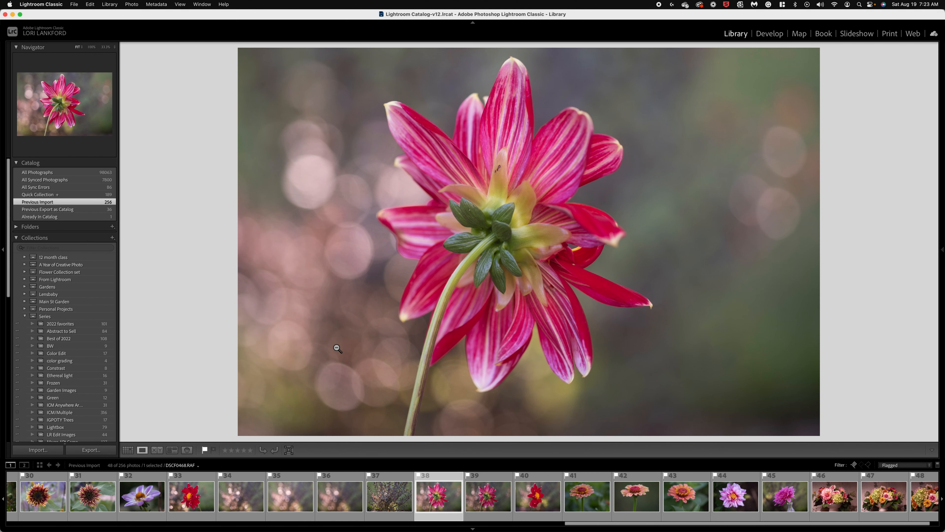
pyautogui.click(388, 494)
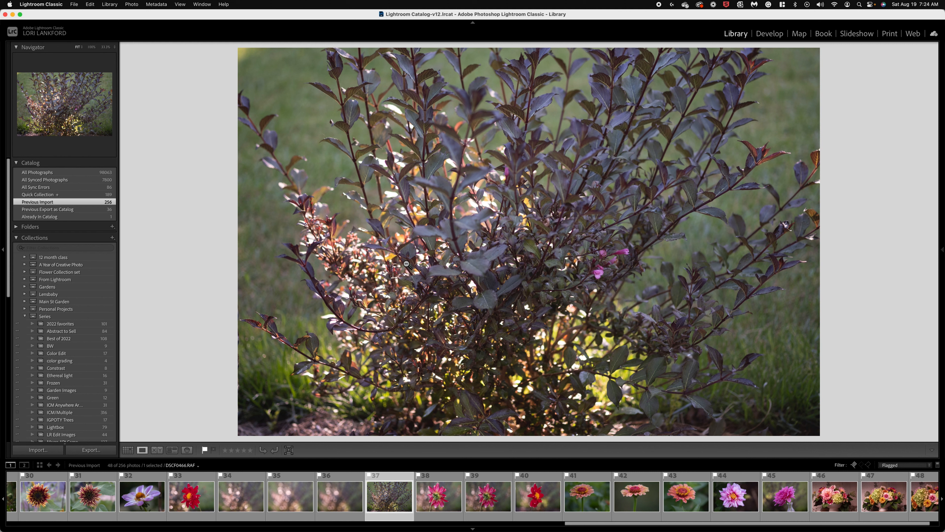
pyautogui.click(486, 499)
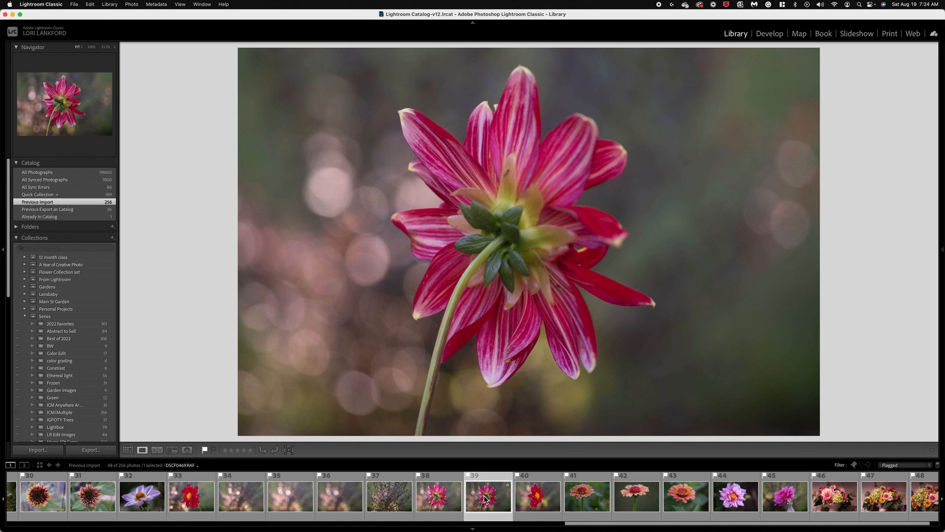
pyautogui.click(535, 500)
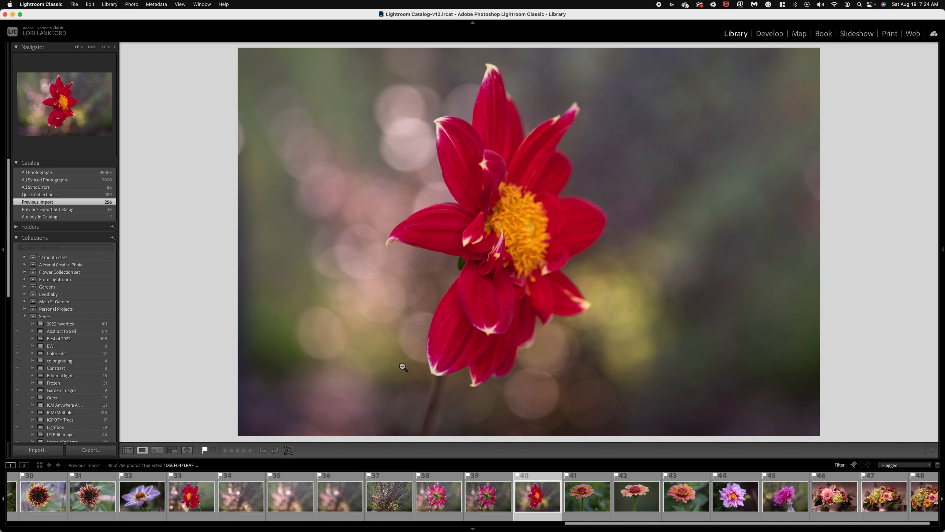
# Step: Compare the three blurred bokeh shots with the sharp shrub photo, examining the size of the light circles
pyautogui.click(291, 493)
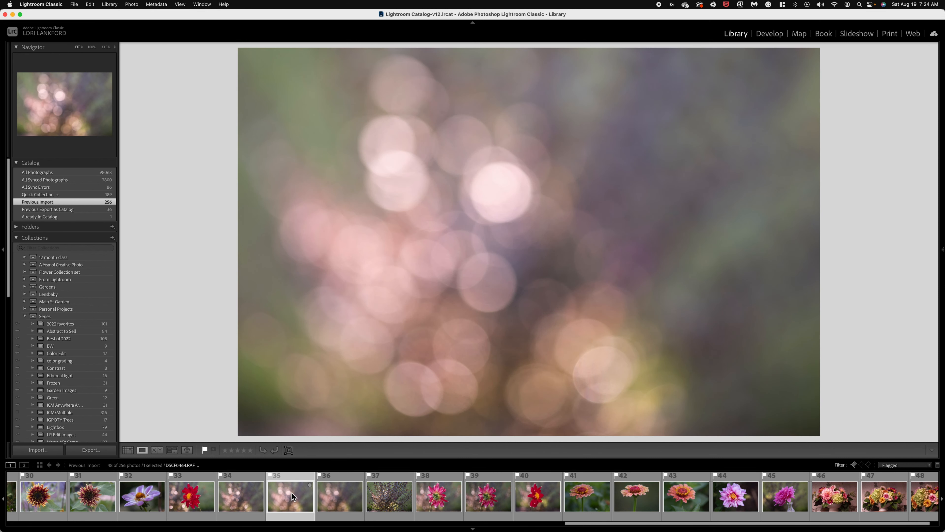
pyautogui.click(240, 500)
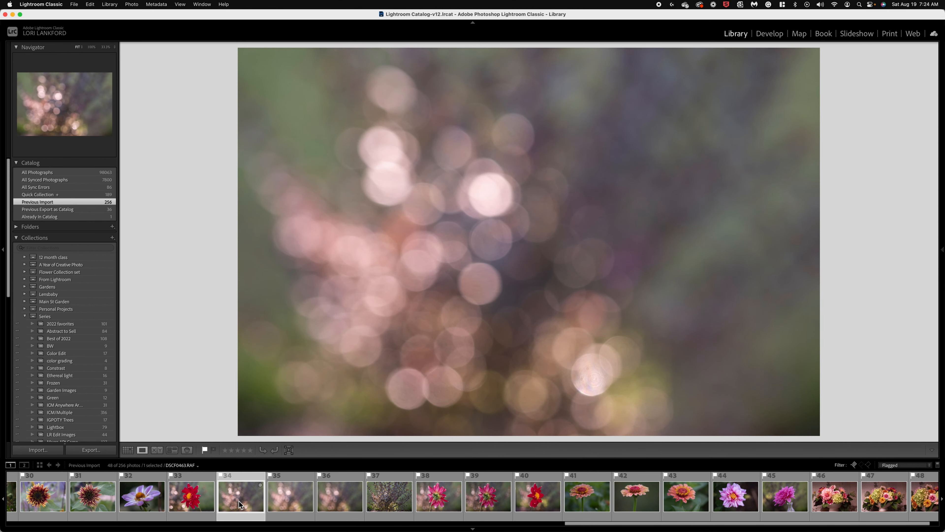
pyautogui.click(333, 499)
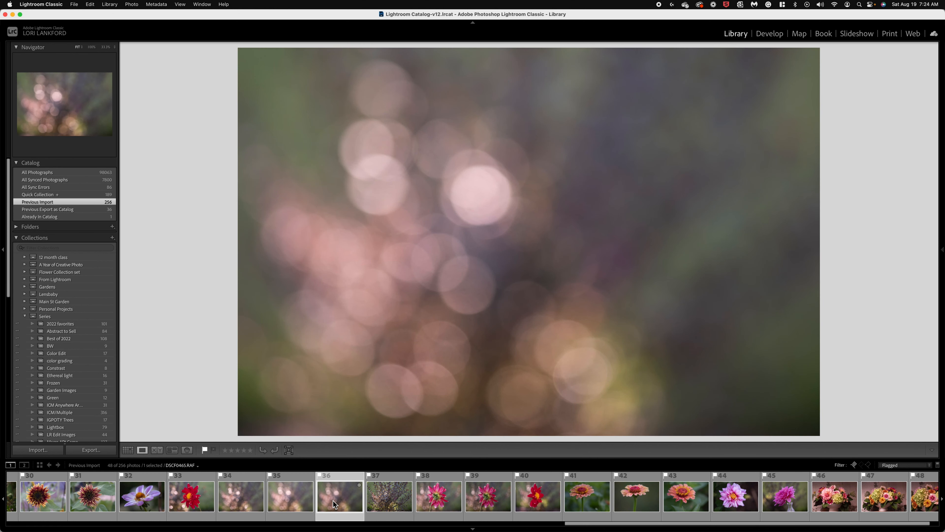
pyautogui.click(296, 499)
pyautogui.click(378, 500)
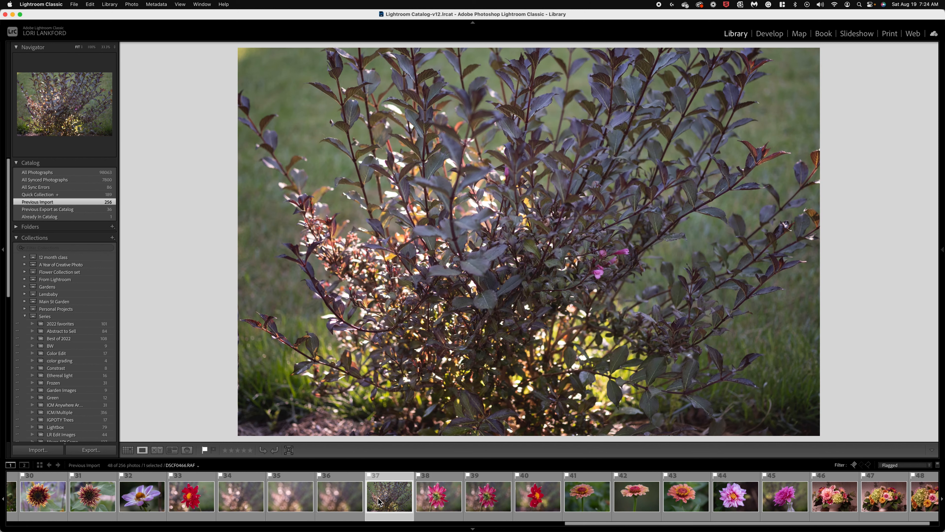
pyautogui.click(344, 500)
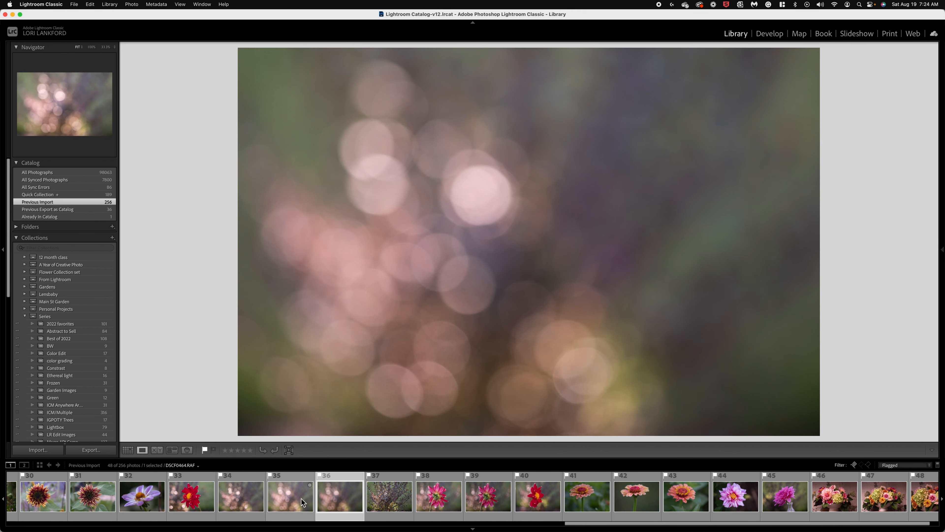
pyautogui.click(282, 494)
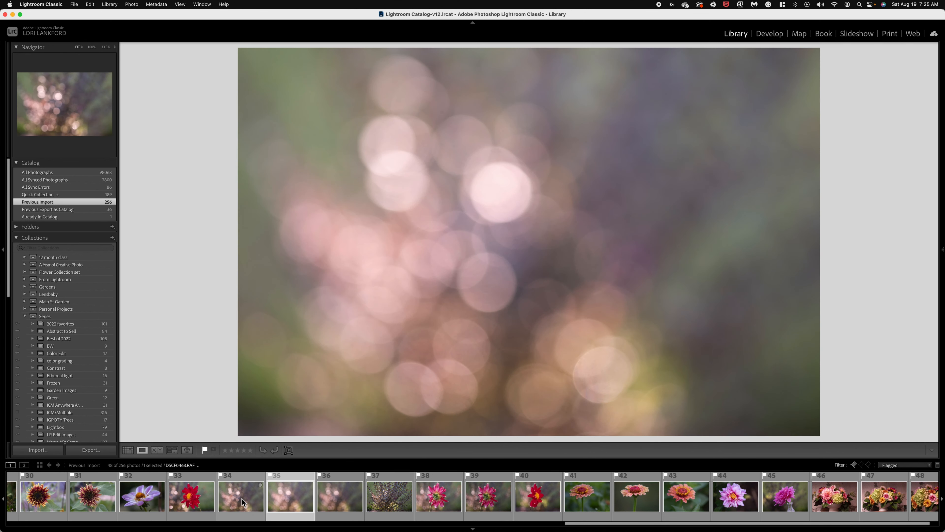
pyautogui.click(241, 498)
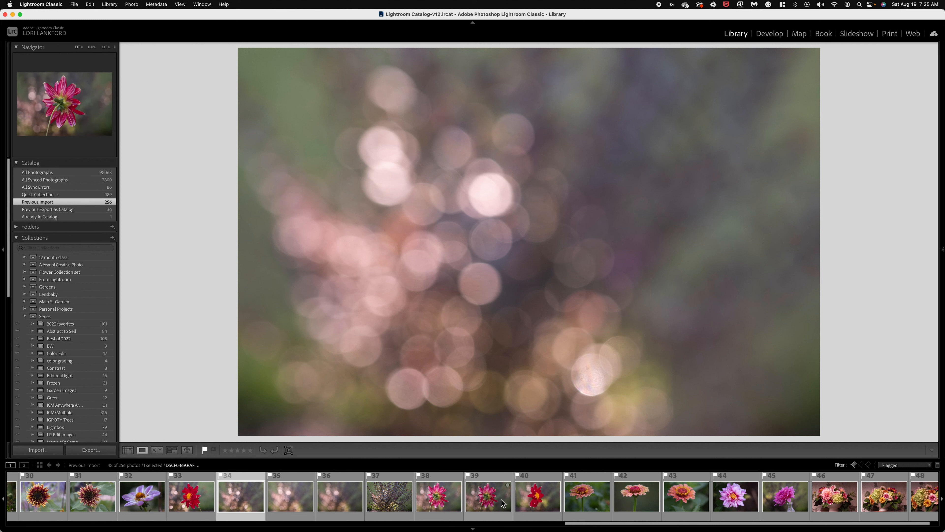
# Step: Examine the backgrounds of the striped, red and pink dahlia photos alongside the larger-circle bokeh shot DSCF0464
pyautogui.click(484, 504)
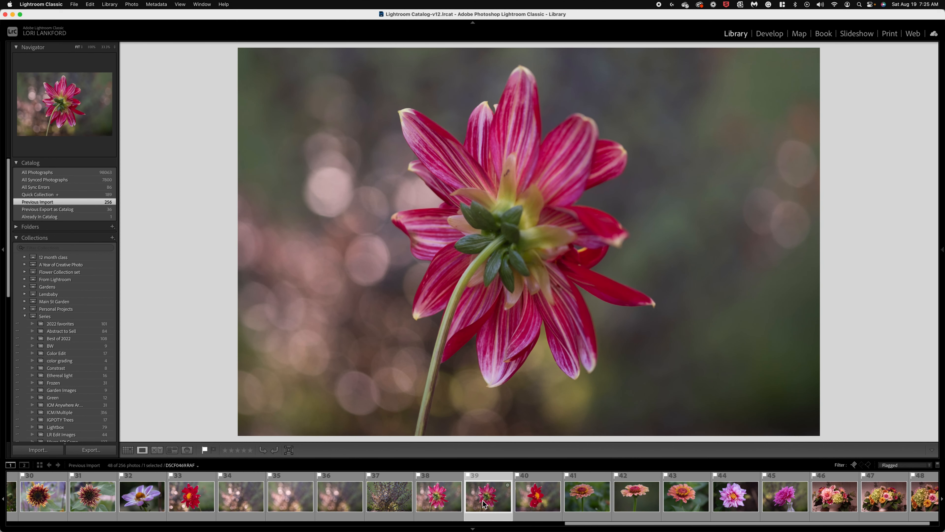
pyautogui.click(543, 499)
pyautogui.click(495, 499)
pyautogui.click(280, 504)
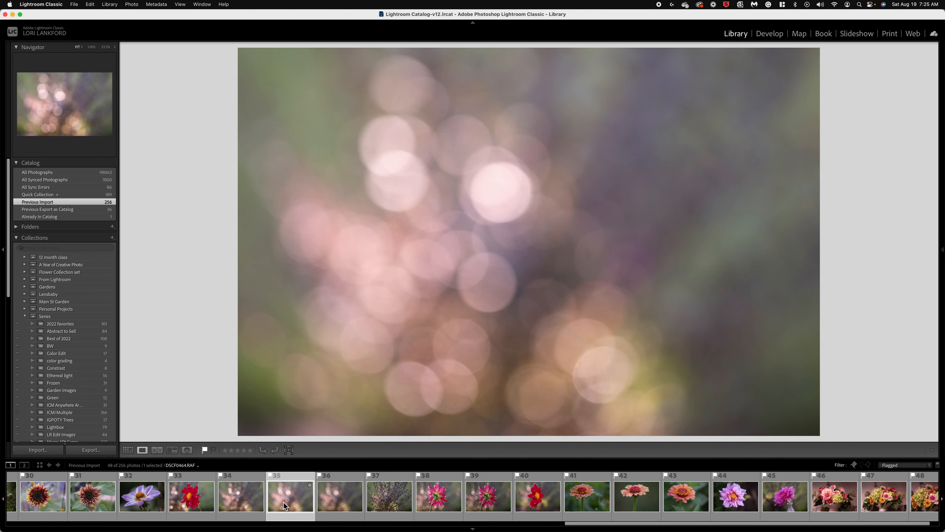
pyautogui.click(786, 497)
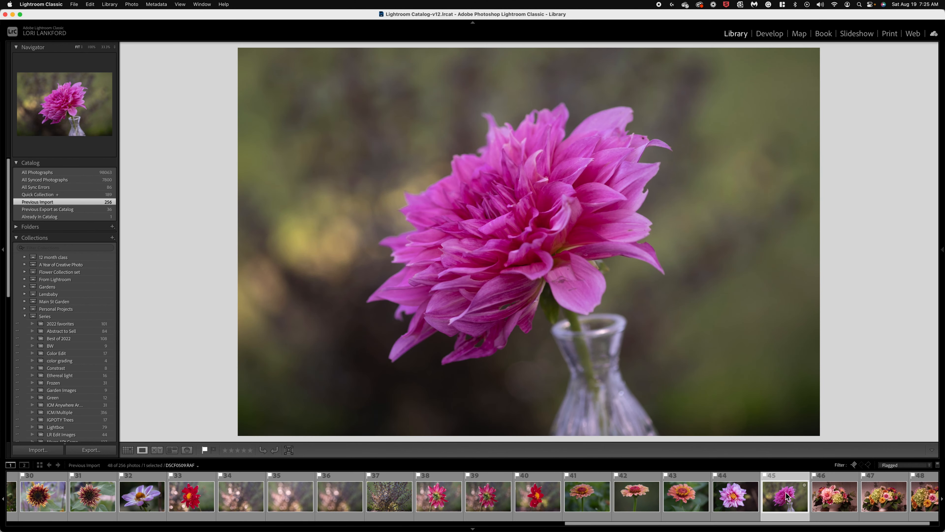
# Step: Open the back-view striped dahlia photo DSCF0469.RAF for developing, and set Whites to +35 and Exposure to +0.30
pyautogui.click(484, 499)
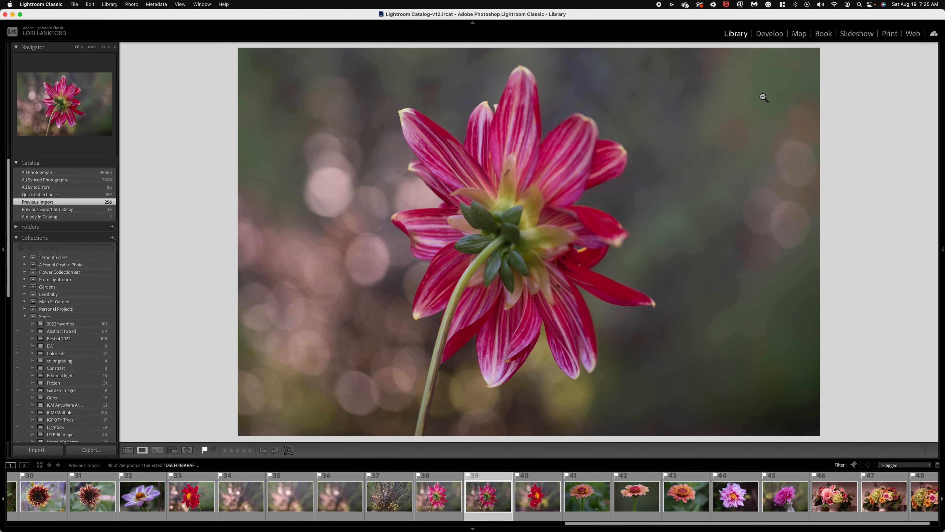
pyautogui.click(770, 34)
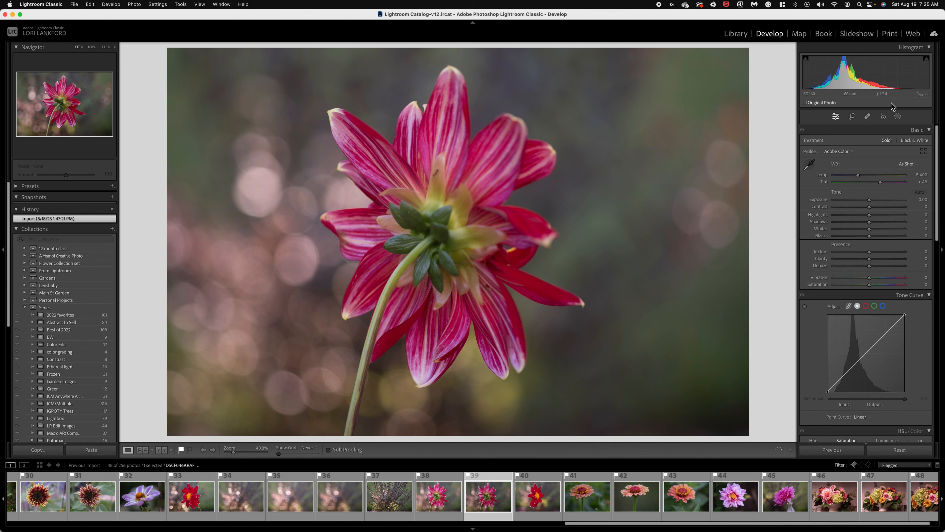
pyautogui.click(870, 229)
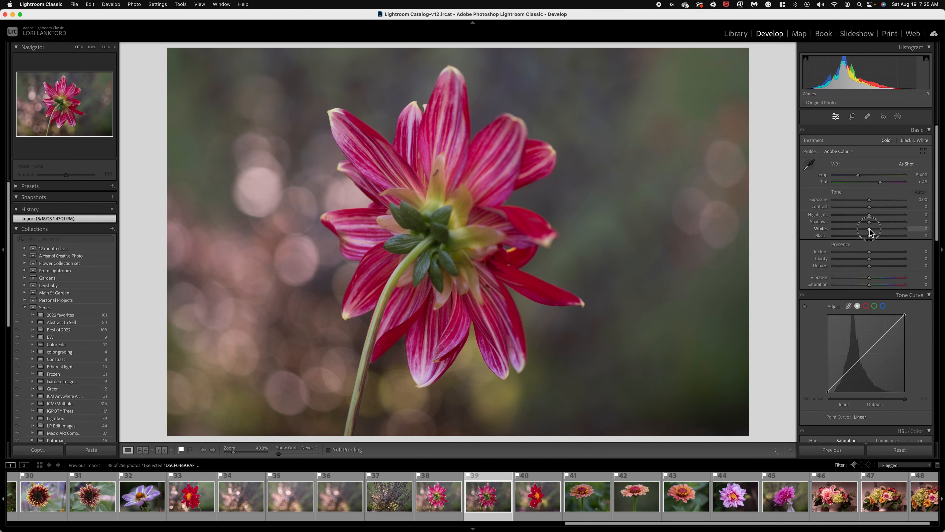
pyautogui.moveTo(870, 229); pyautogui.dragTo(871, 202)
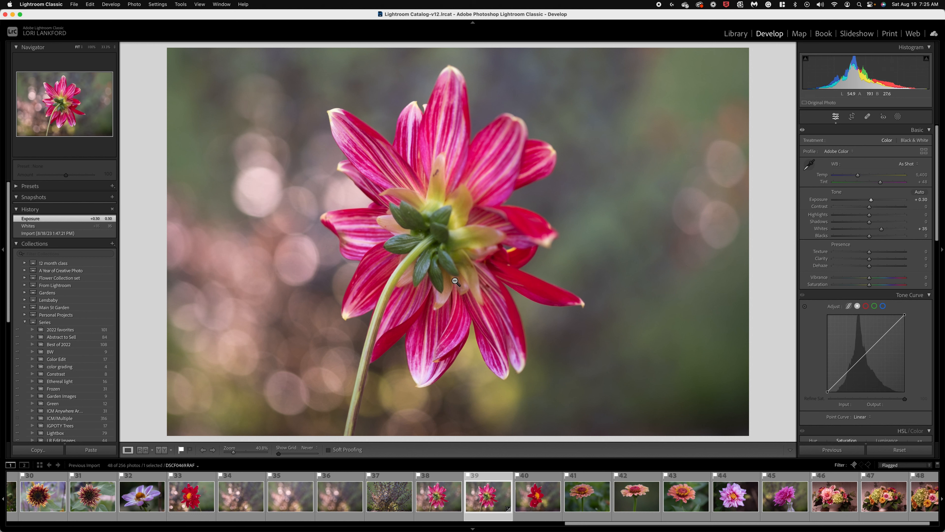
# Step: Crop a strip off the right side of the dahlia photo, keeping its full height, and apply the crop
pyautogui.click(852, 117)
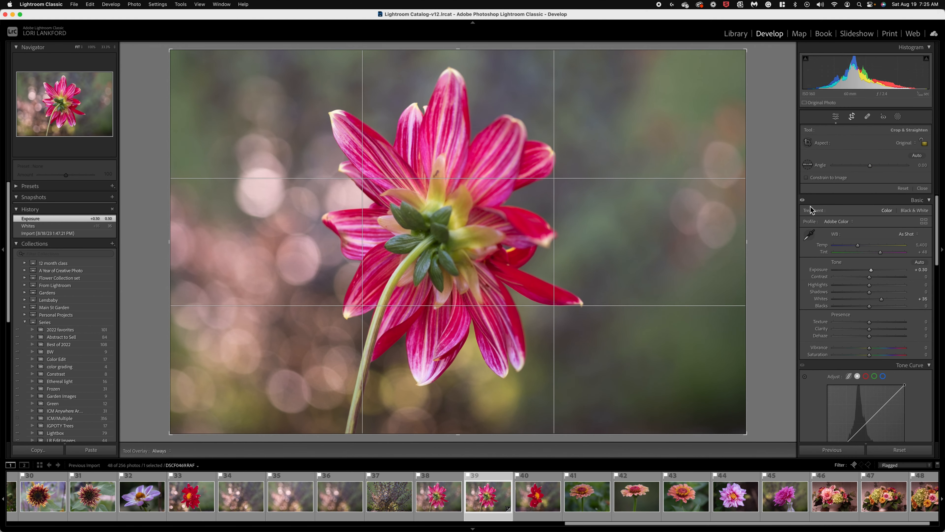
pyautogui.moveTo(746, 242)
pyautogui.mouseDown()
pyautogui.moveTo(710, 242)
pyautogui.moveTo(748, 242)
pyautogui.mouseUp()
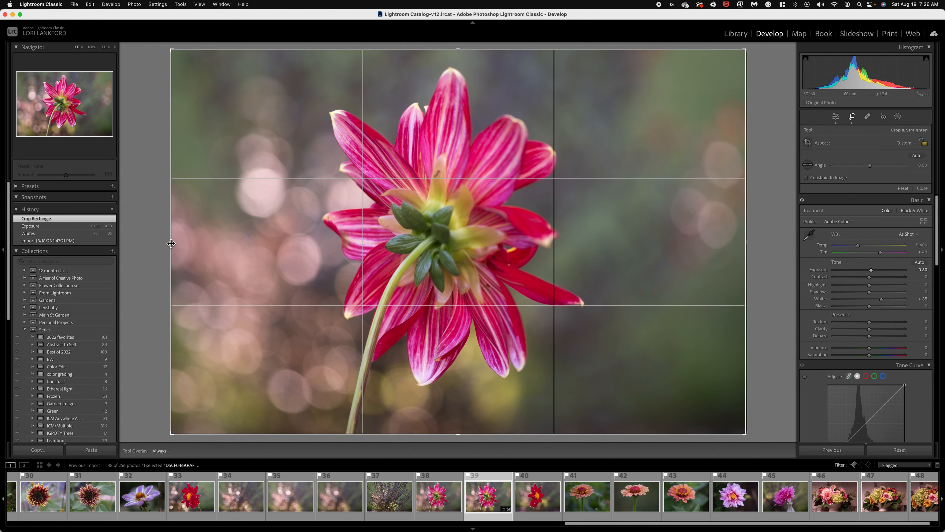
pyautogui.moveTo(172, 242); pyautogui.dragTo(148, 235)
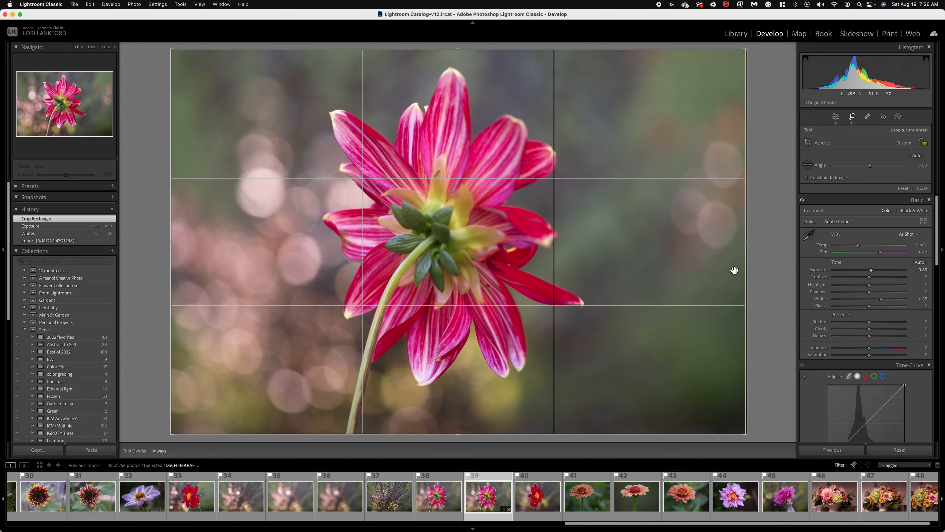
pyautogui.moveTo(749, 243); pyautogui.dragTo(716, 245)
pyautogui.press('Return')
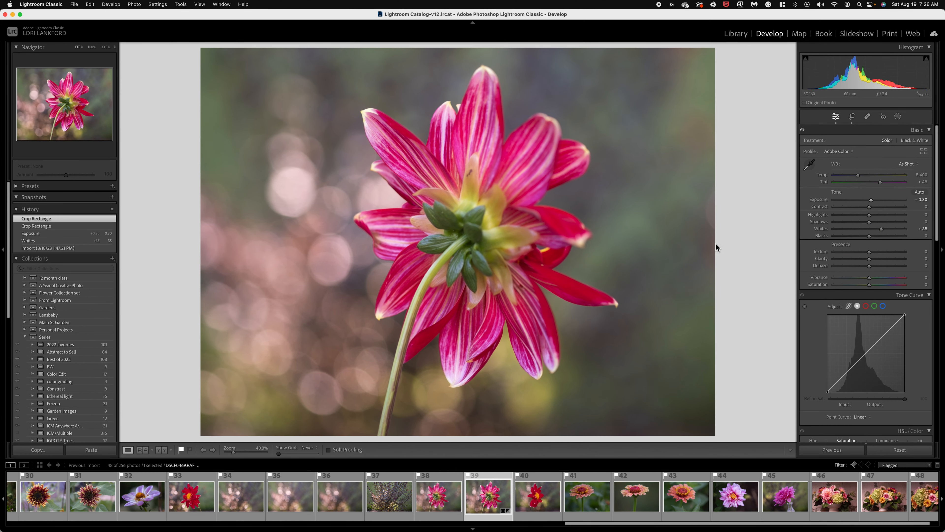
# Step: Heal the blemishes on the petals below and right of the flower's centre and the dark speck on the upper petal with content-aware removal
pyautogui.click(868, 117)
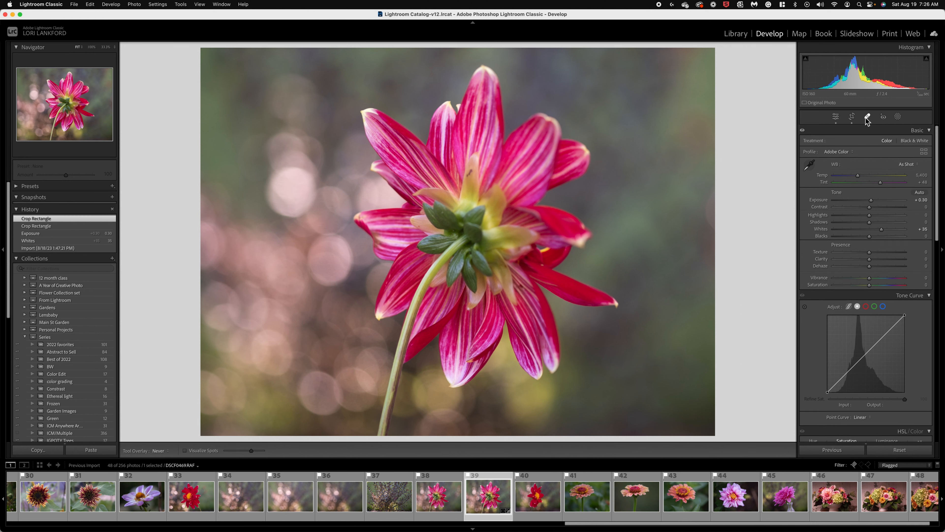
pyautogui.scroll(-8, 533, 291)
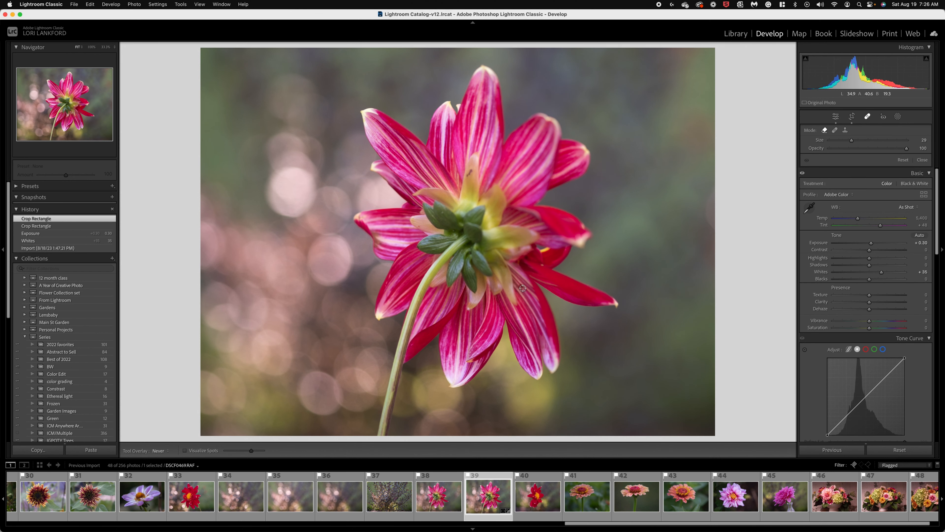
pyautogui.click(529, 311)
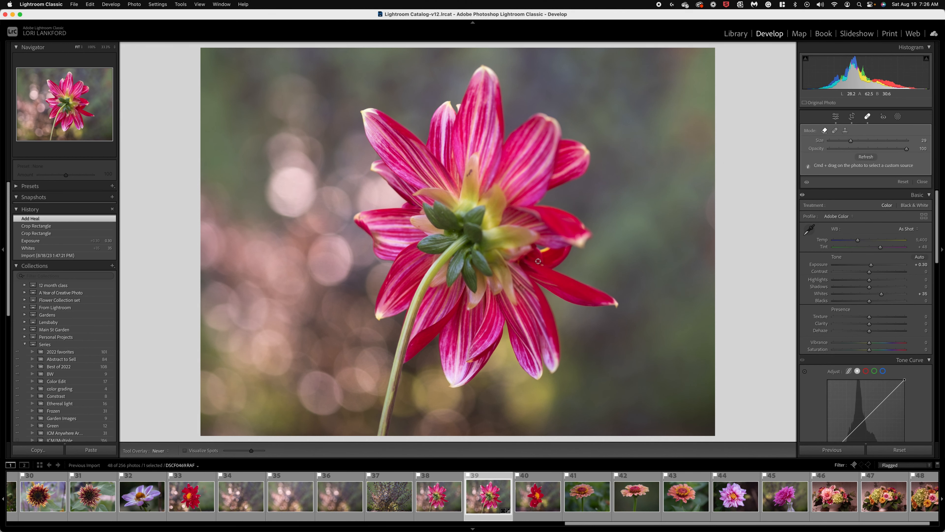
pyautogui.click(529, 296)
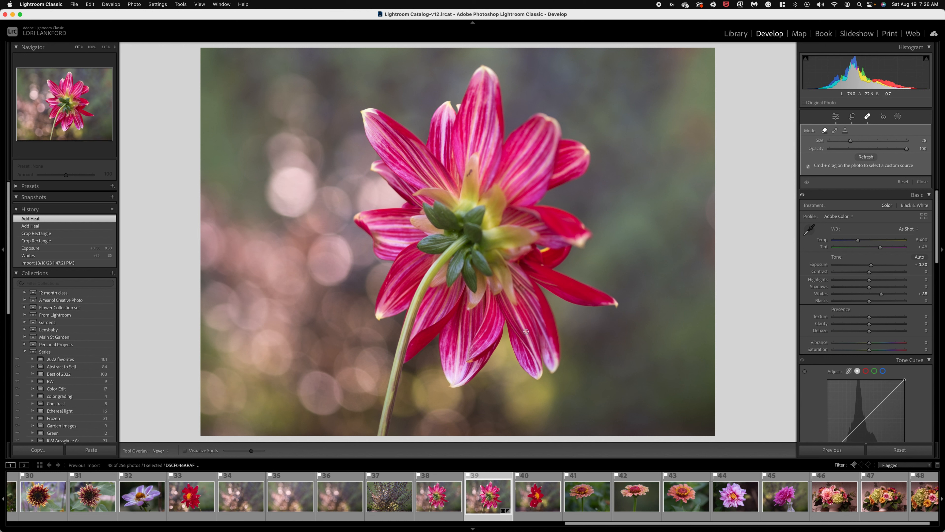
pyautogui.click(521, 291)
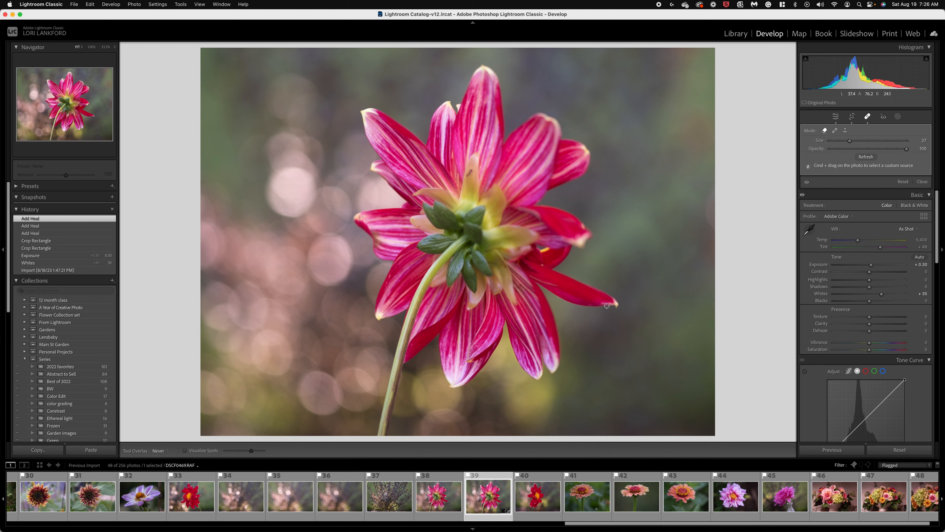
pyautogui.moveTo(521, 287); pyautogui.dragTo(528, 296)
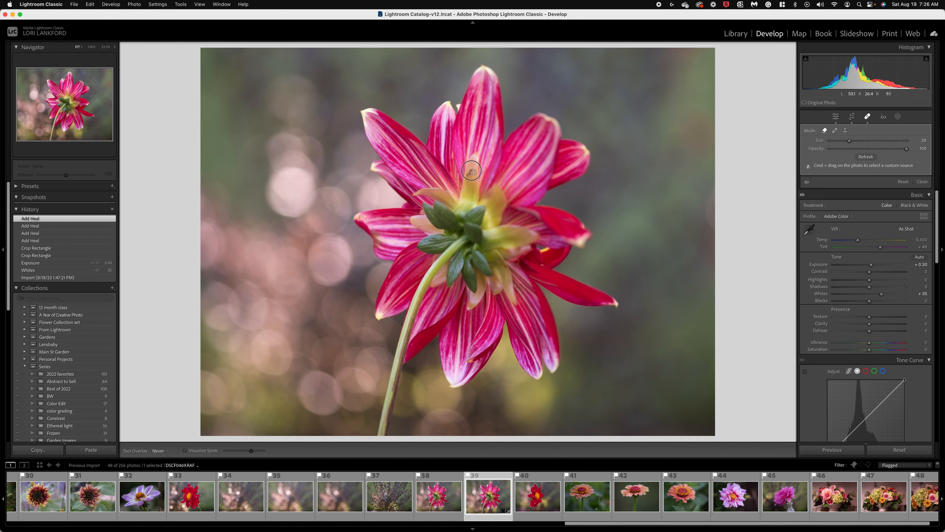
pyautogui.moveTo(471, 170)
pyautogui.mouseDown()
pyautogui.moveTo(468, 178)
pyautogui.moveTo(473, 170)
pyautogui.mouseUp()
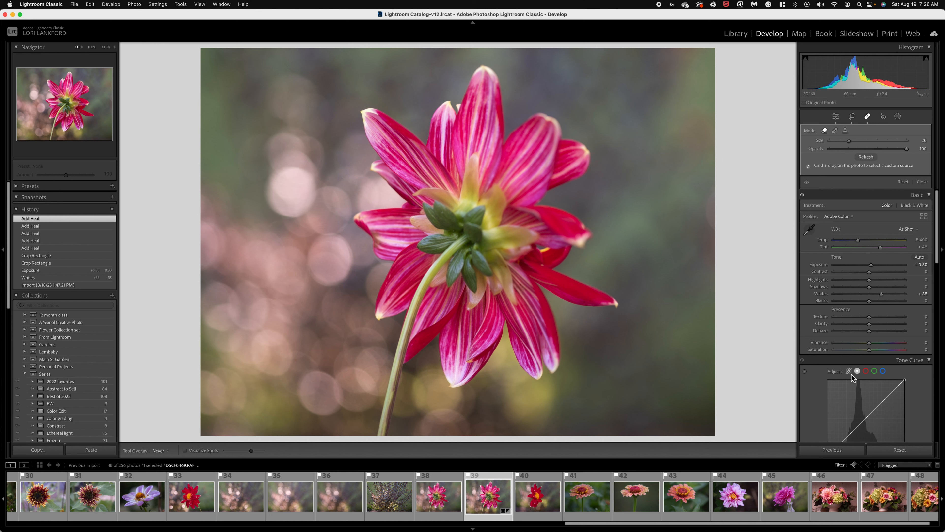
# Step: Warm the dahlia photo's white balance by setting Temp to 6,132 and Tint to +56
pyautogui.scroll(-4, 851, 374)
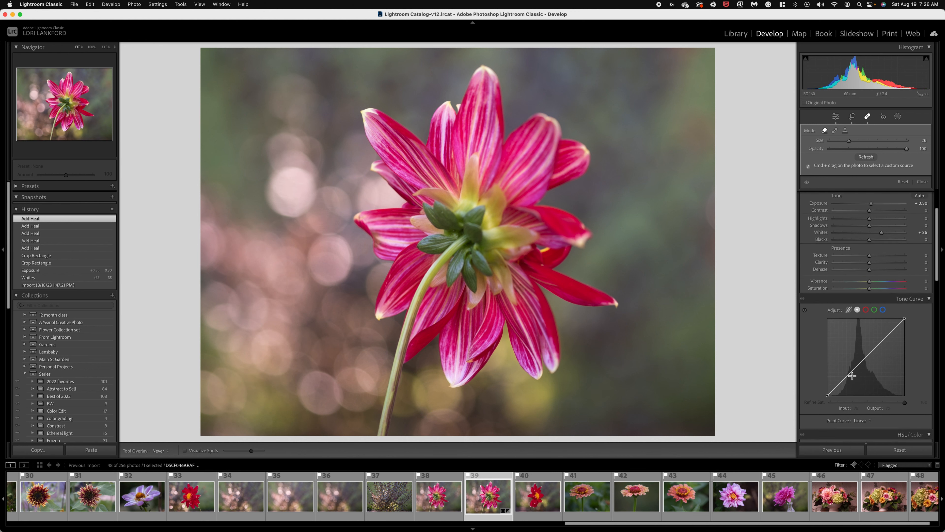
pyautogui.scroll(4, 852, 376)
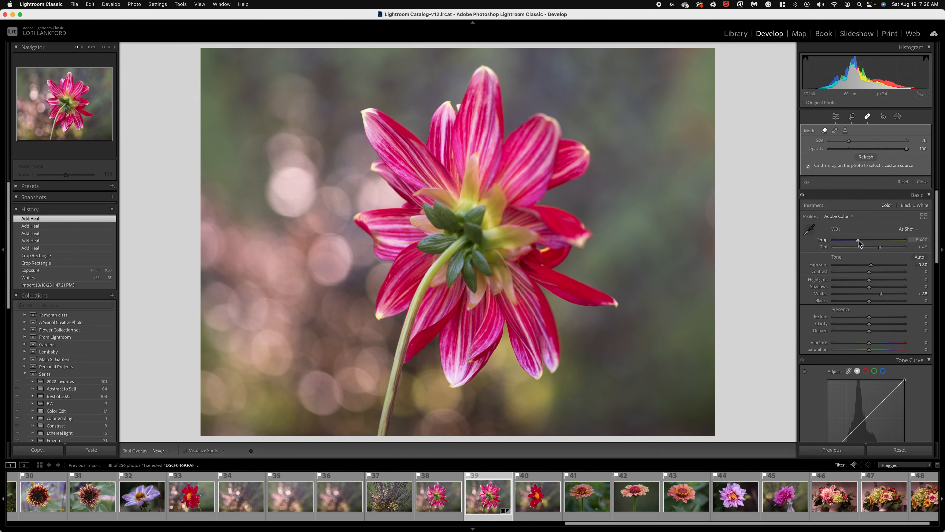
pyautogui.moveTo(858, 241); pyautogui.dragTo(863, 242)
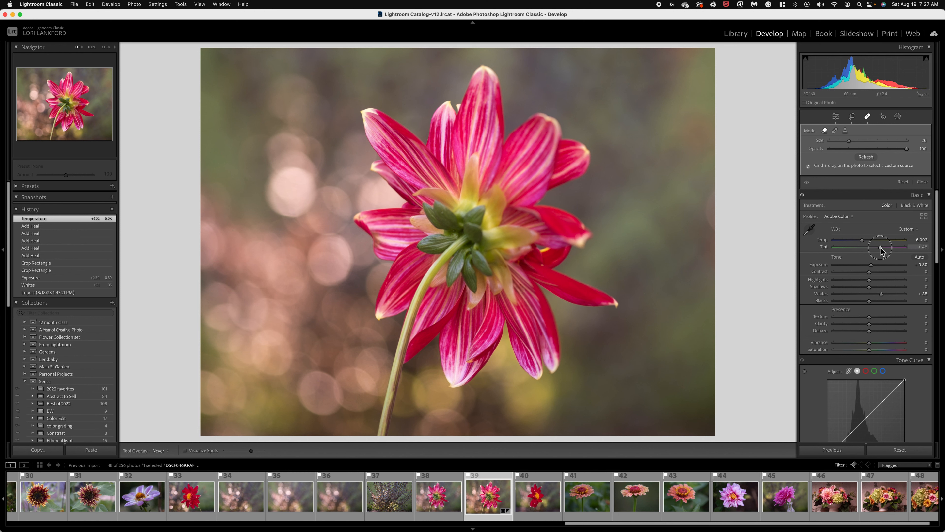
pyautogui.moveTo(881, 247); pyautogui.dragTo(881, 251)
pyautogui.moveTo(881, 252)
pyautogui.mouseDown()
pyautogui.moveTo(863, 240)
pyautogui.moveTo(882, 247)
pyautogui.mouseUp()
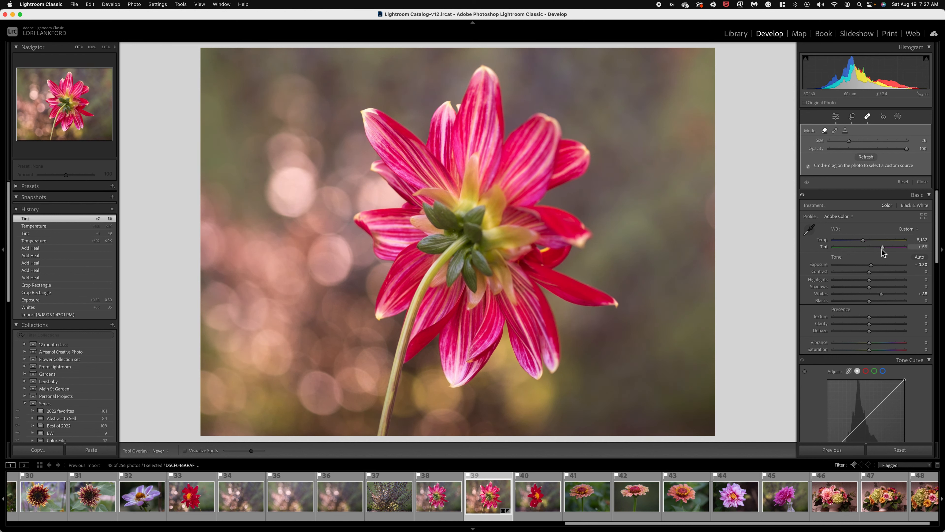
# Step: Adjust the photo's colour saturation, setting Red to -8, Yellow to +35 and Green to +5
pyautogui.scroll(-5, 849, 354)
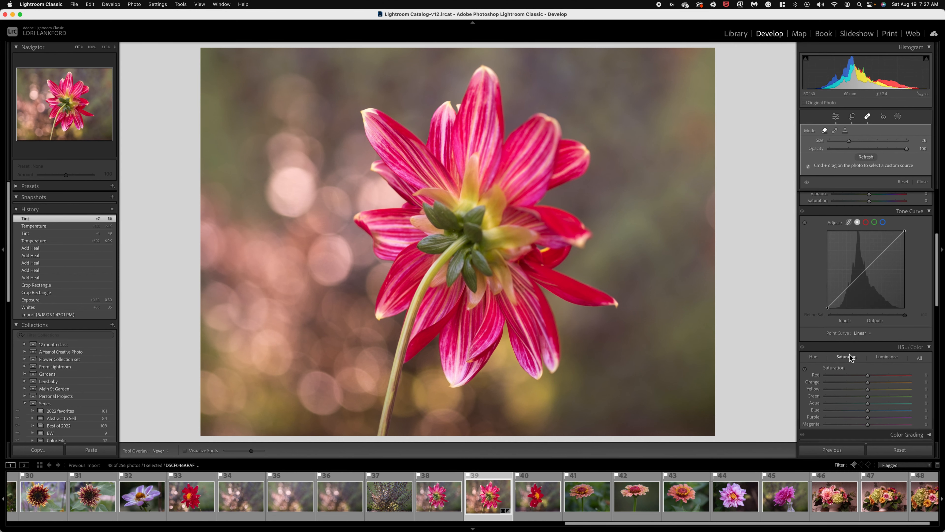
pyautogui.scroll(-3, 850, 354)
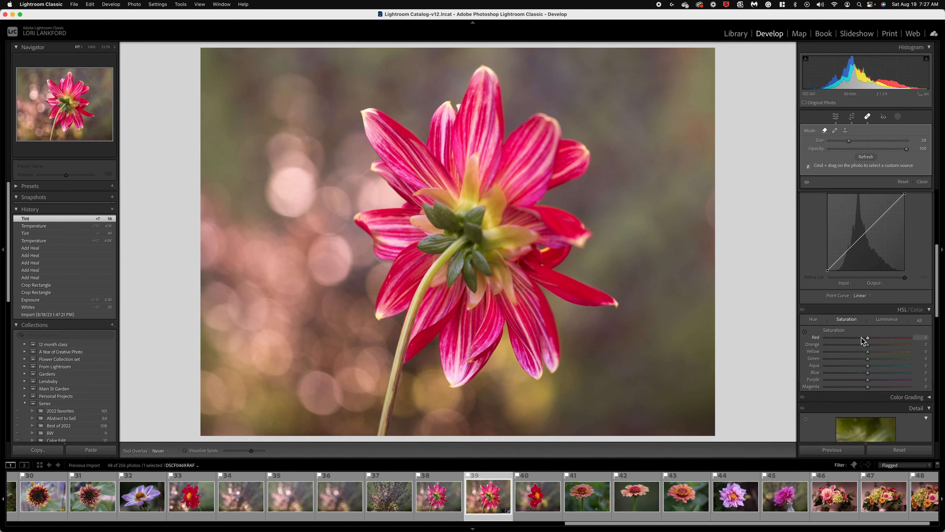
pyautogui.moveTo(861, 339); pyautogui.dragTo(861, 340)
pyautogui.click(865, 338)
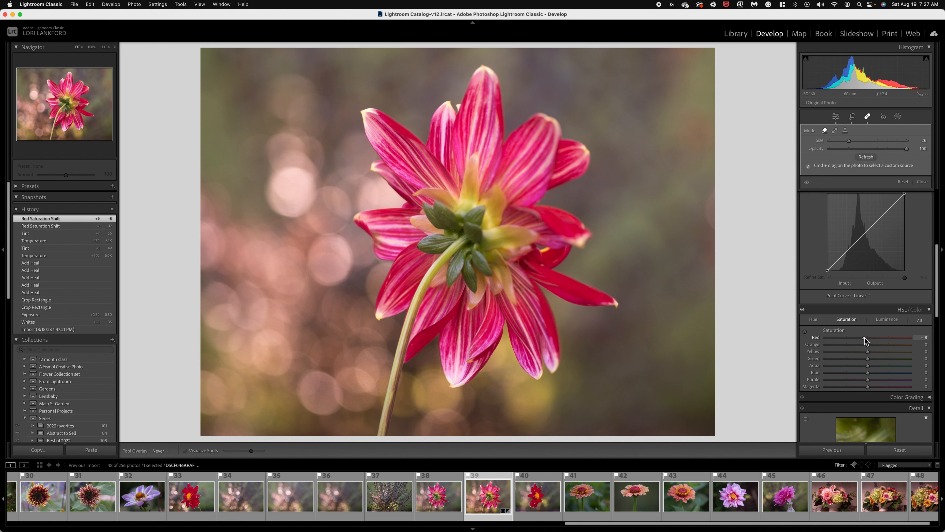
pyautogui.click(877, 352)
pyautogui.click(882, 352)
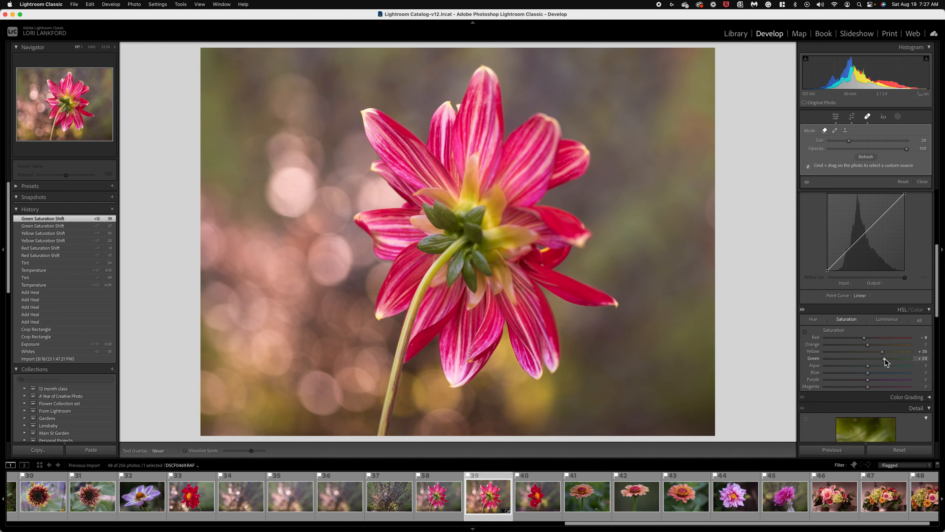
pyautogui.moveTo(885, 358)
pyautogui.mouseDown()
pyautogui.moveTo(851, 360)
pyautogui.moveTo(894, 360)
pyautogui.moveTo(870, 358)
pyautogui.mouseUp()
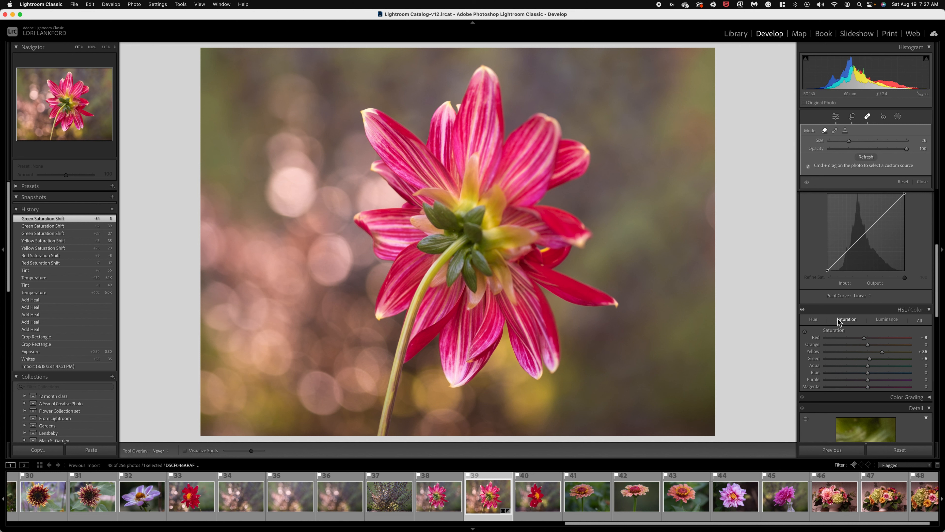
# Step: Shift the hue of the flower's green centre with the targeted adjustment tool, to Yellow +12 and Green +8
pyautogui.click(812, 318)
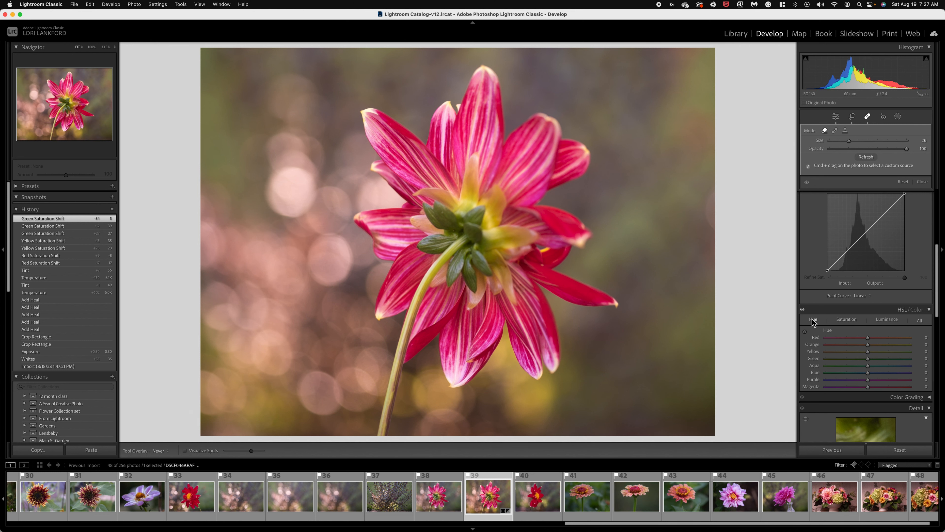
pyautogui.click(805, 331)
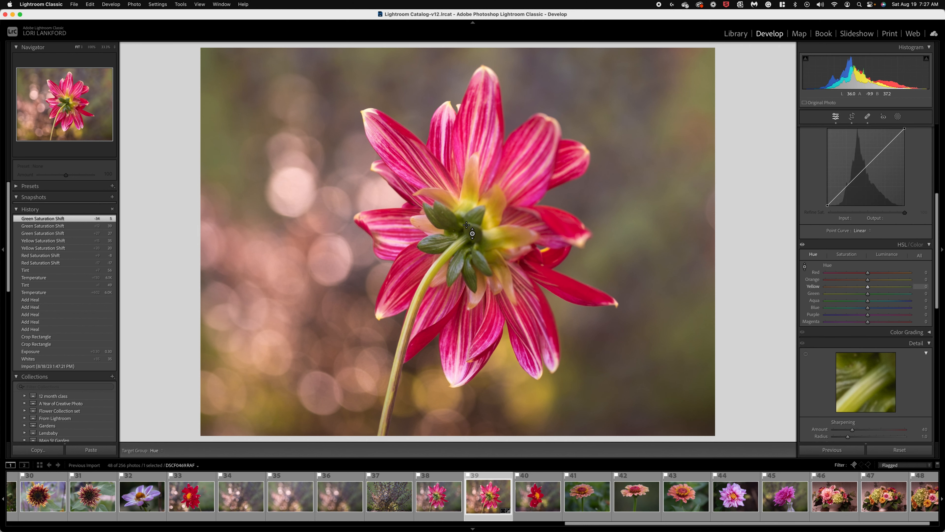
pyautogui.moveTo(458, 246); pyautogui.dragTo(466, 225)
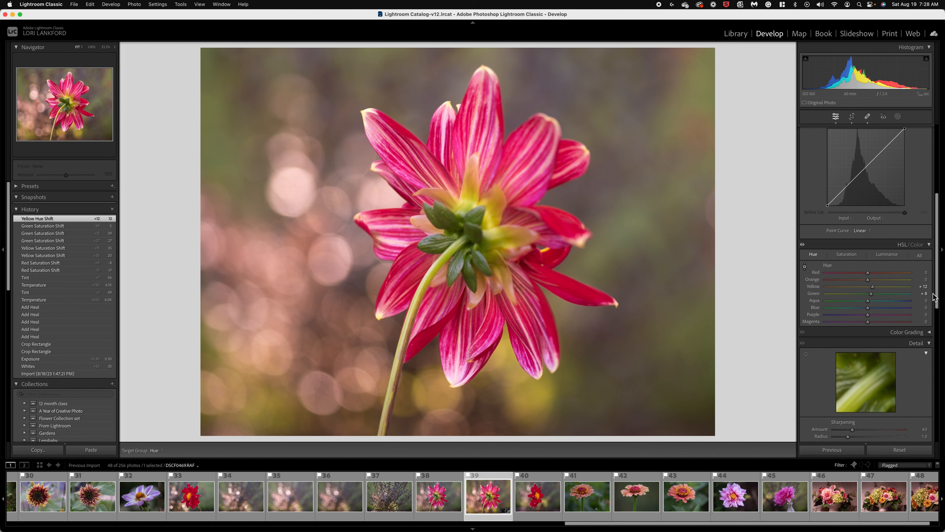
# Step: Create a subject mask over the dahlia and set its Texture to 32 and Clarity to -28
pyautogui.scroll(5, 847, 295)
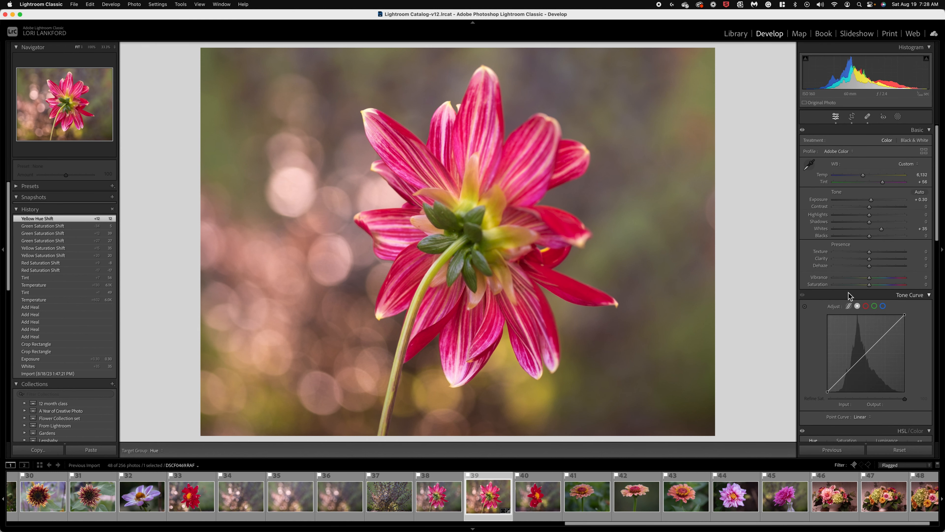
pyautogui.click(898, 117)
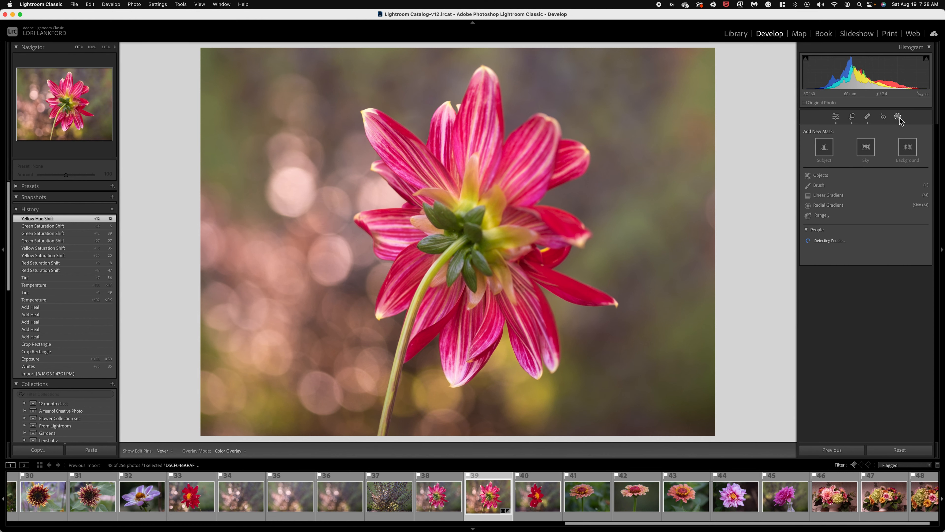
pyautogui.click(825, 149)
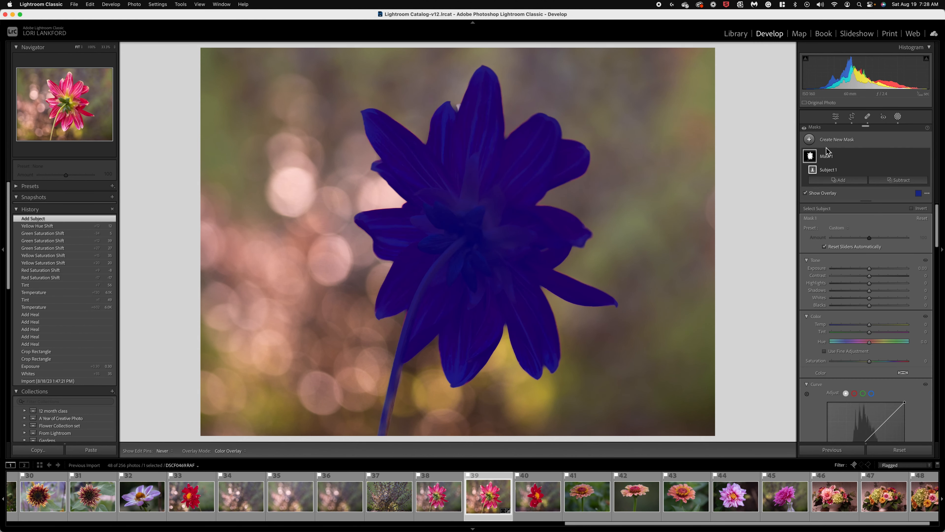
pyautogui.scroll(-5, 870, 352)
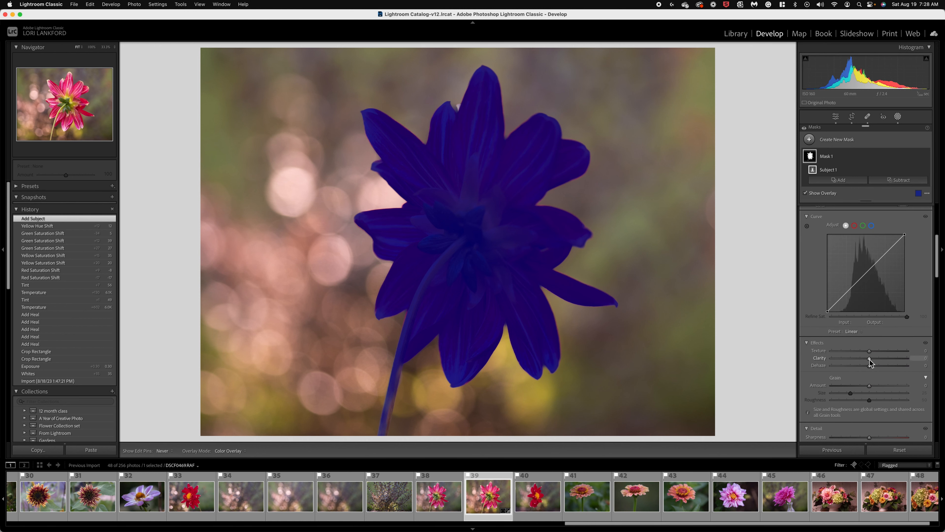
pyautogui.click(870, 351)
pyautogui.moveTo(870, 353)
pyautogui.mouseDown()
pyautogui.moveTo(879, 353)
pyautogui.moveTo(860, 360)
pyautogui.moveTo(882, 354)
pyautogui.mouseUp()
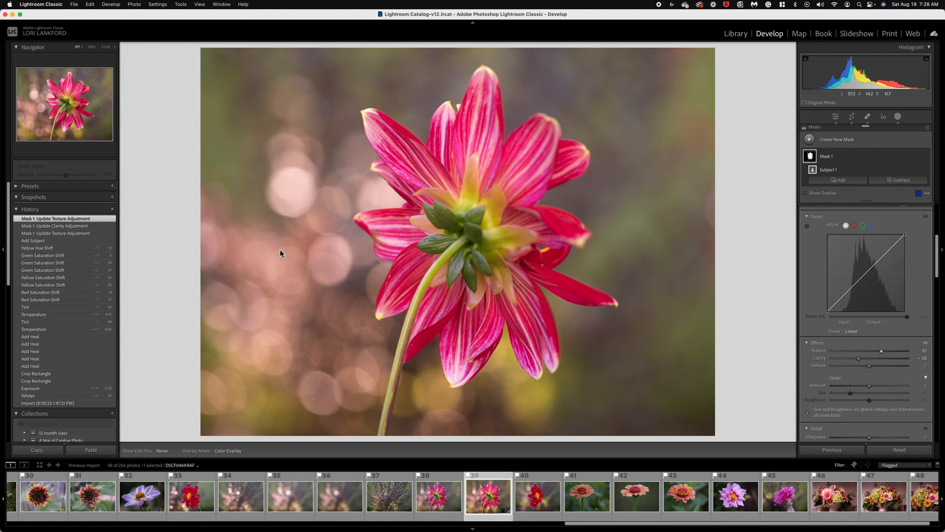
# Step: Add a linear gradient mask from the photo's right edge inward to the flower, with Exposure 0.44 and Shadows 38
pyautogui.click(810, 139)
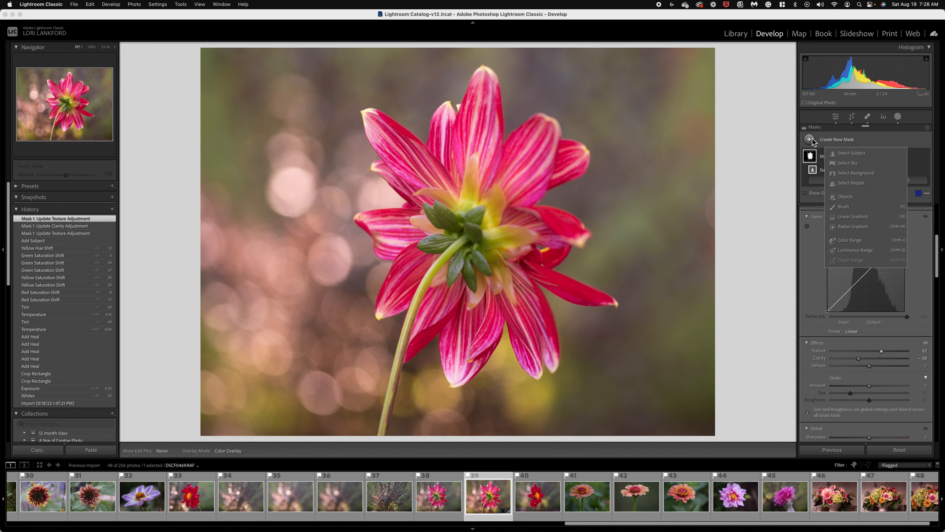
pyautogui.click(866, 217)
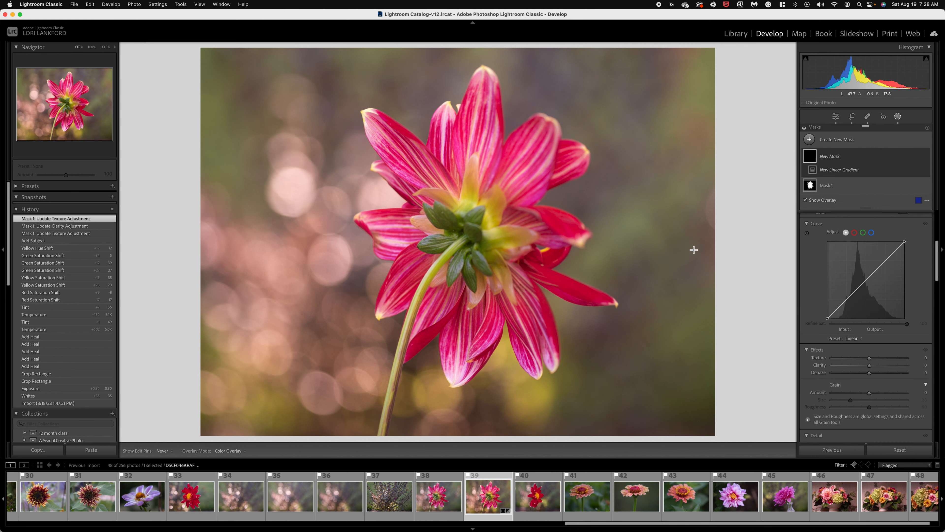
pyautogui.moveTo(717, 250); pyautogui.dragTo(510, 278)
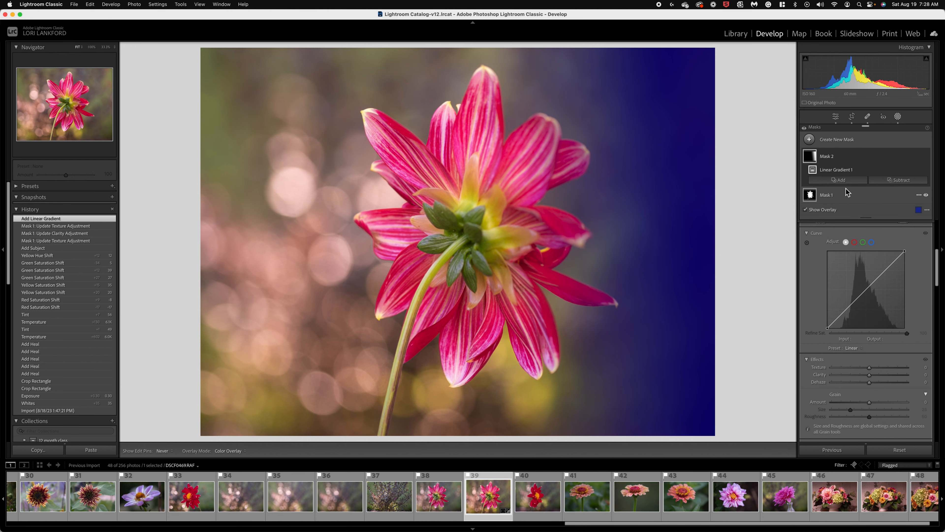
pyautogui.scroll(5, 865, 287)
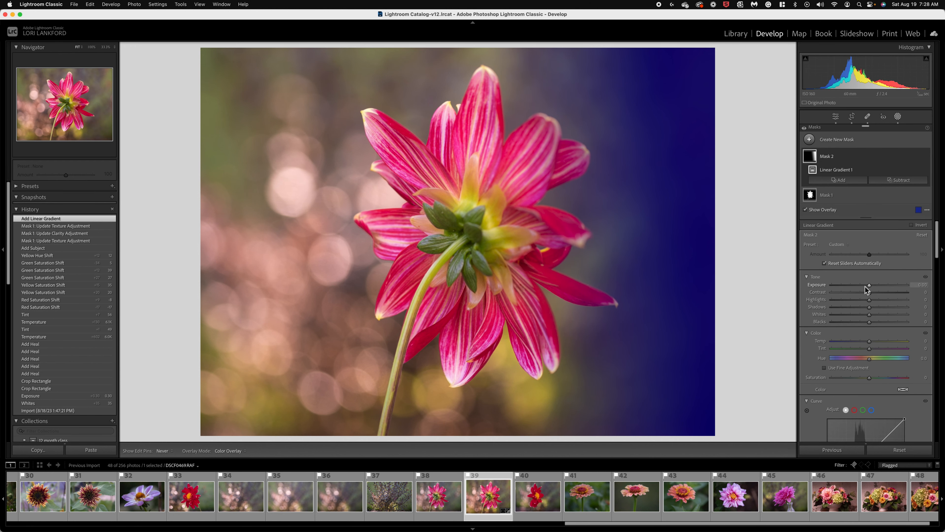
pyautogui.press('o')
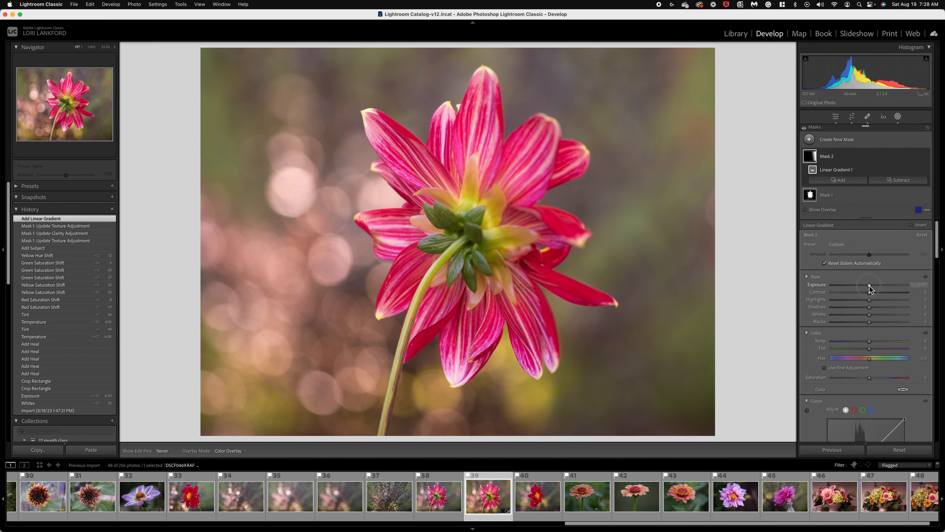
pyautogui.moveTo(869, 285); pyautogui.dragTo(884, 308)
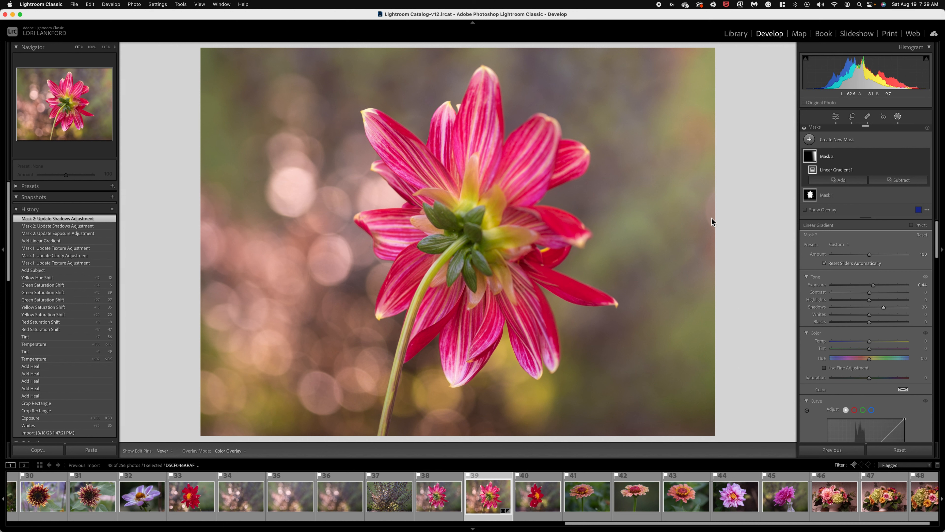
# Step: Crop another thin strip off the photo's right side and apply the crop
pyautogui.click(852, 117)
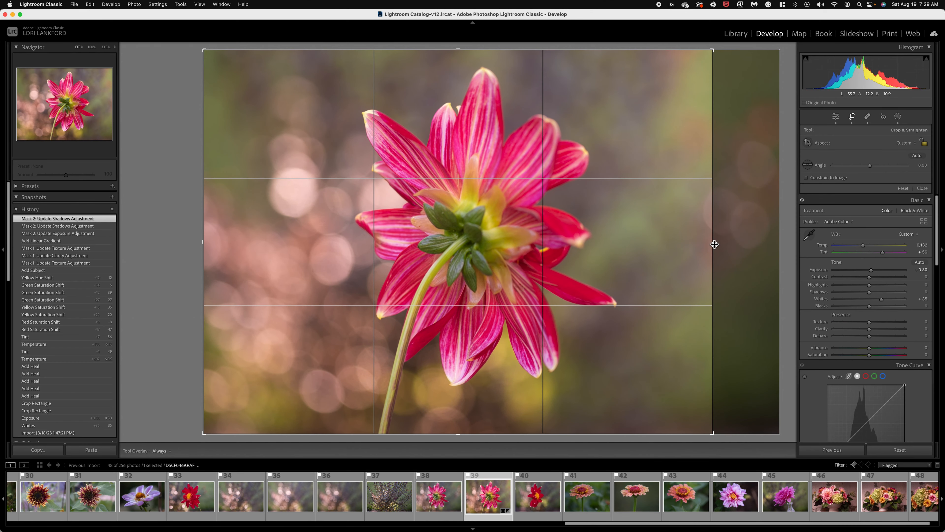
pyautogui.moveTo(713, 243); pyautogui.dragTo(709, 244)
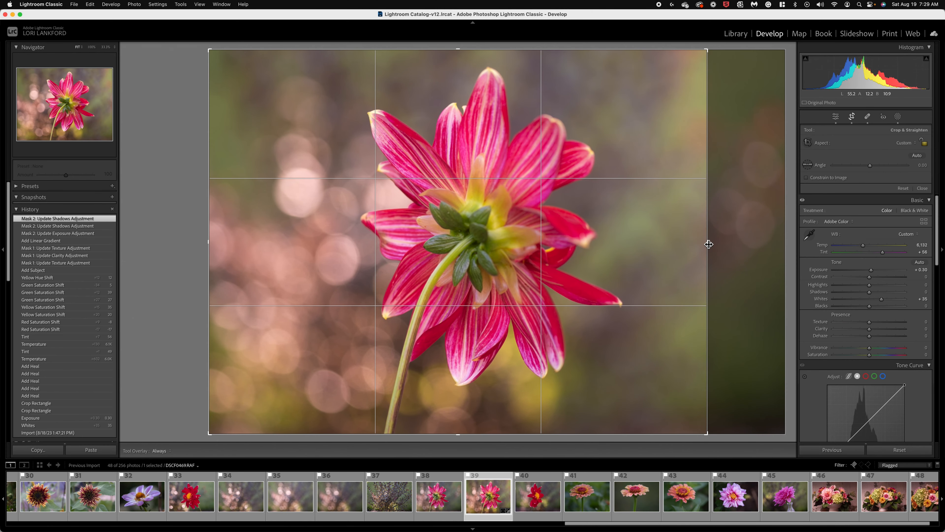
pyautogui.press('Return')
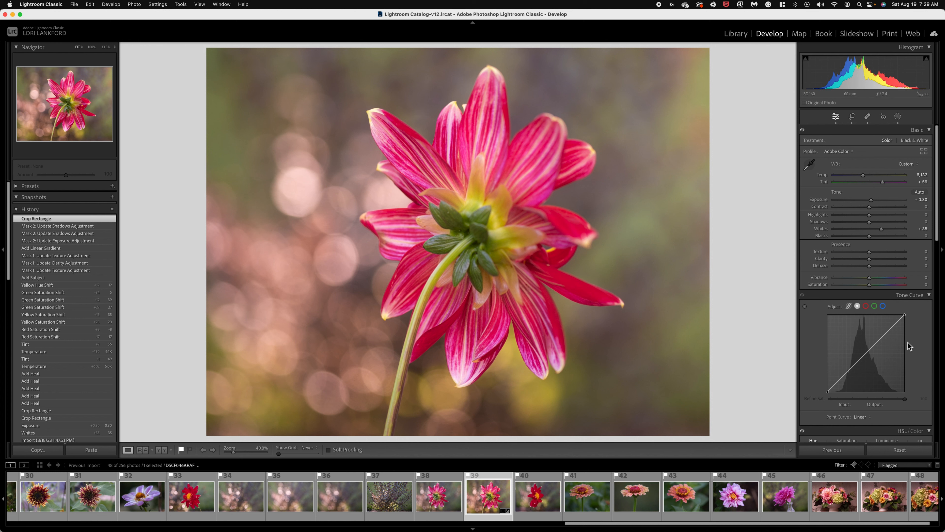
# Step: Shape the tone curve with a midtone anchor, a slightly raised highlight point, and a shadow point at input 64, output 67
pyautogui.moveTo(866, 357); pyautogui.dragTo(889, 329)
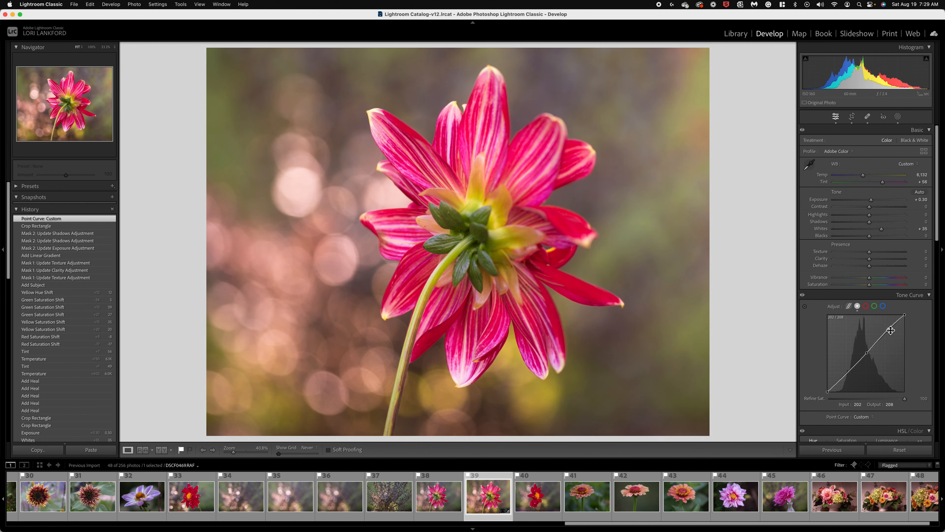
pyautogui.moveTo(846, 374); pyautogui.dragTo(848, 374)
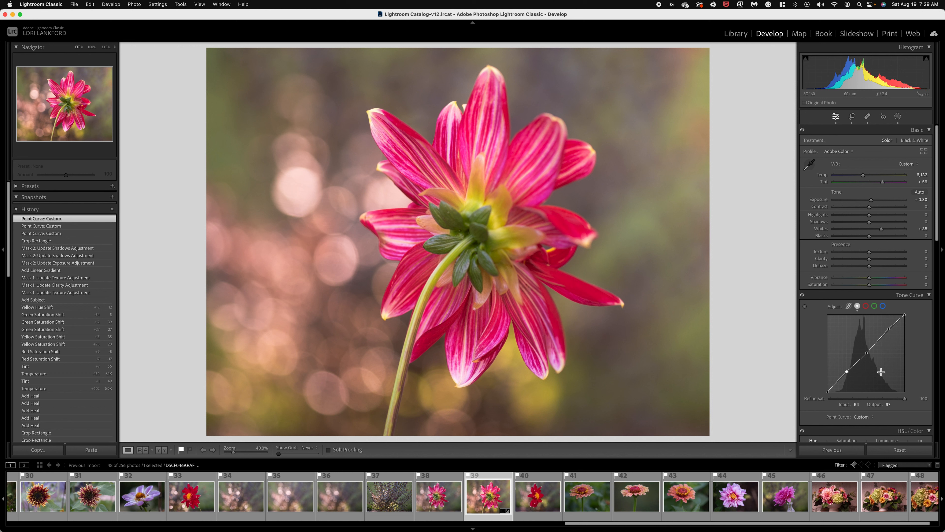
# Step: Compare bokeh shots DSCF0464 and DSCF0466, and open pink dahlia photo DSCF0509 together with DSCF0464 as layers in Photoshop
pyautogui.click(294, 501)
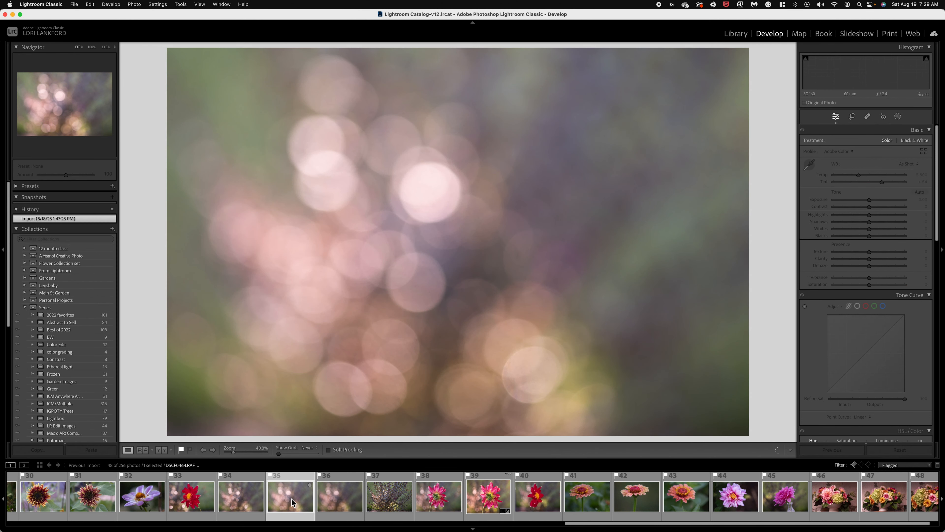
pyautogui.click(334, 501)
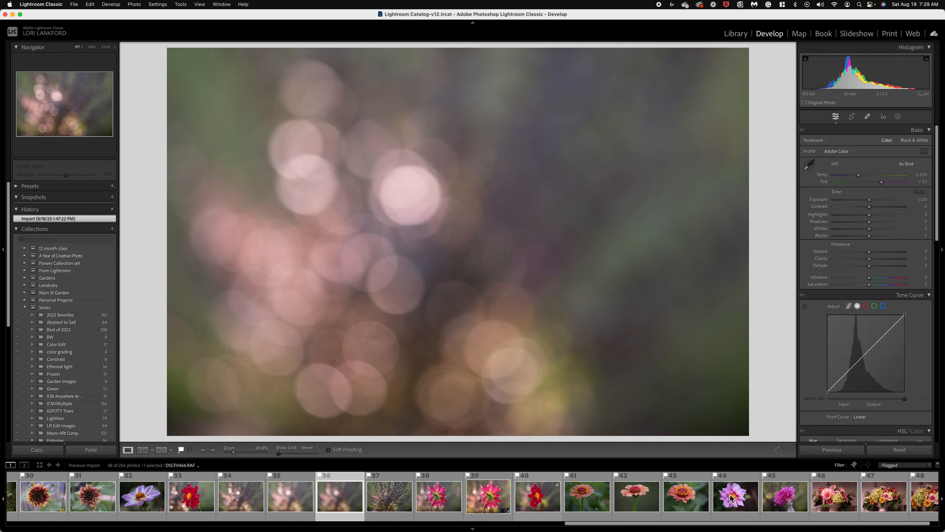
pyautogui.click(778, 500)
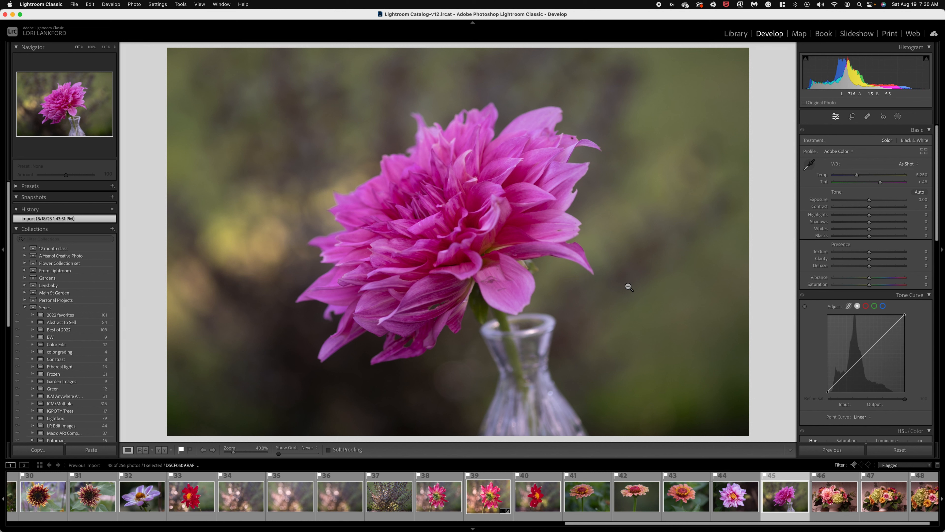
pyautogui.moveTo(726, 529)
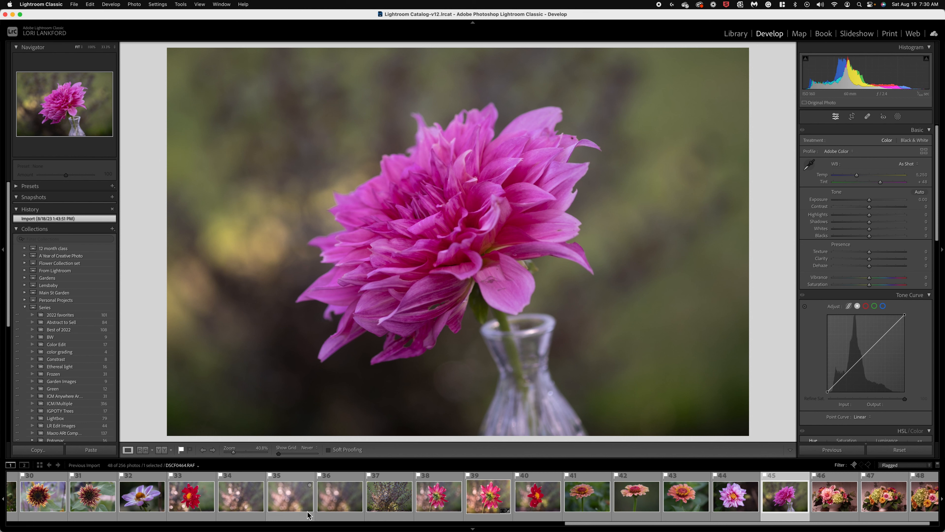
pyautogui.keyDown('super'); pyautogui.click(288, 503); pyautogui.keyUp('super')
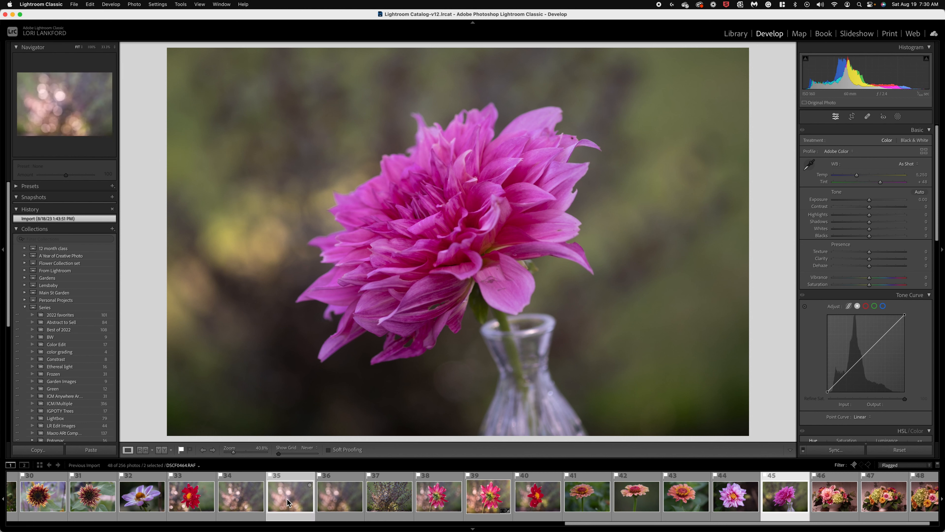
pyautogui.rightClick(288, 503)
pyautogui.moveTo(335, 341)
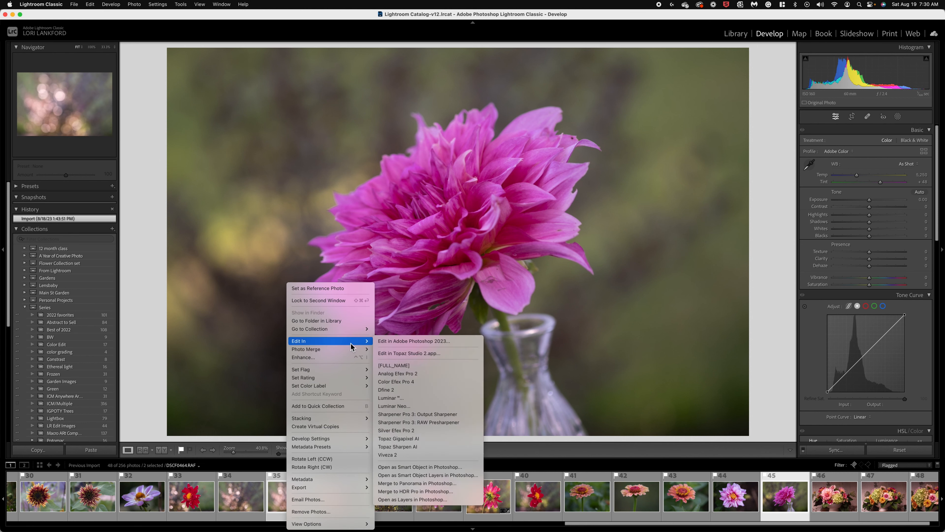
pyautogui.click(442, 503)
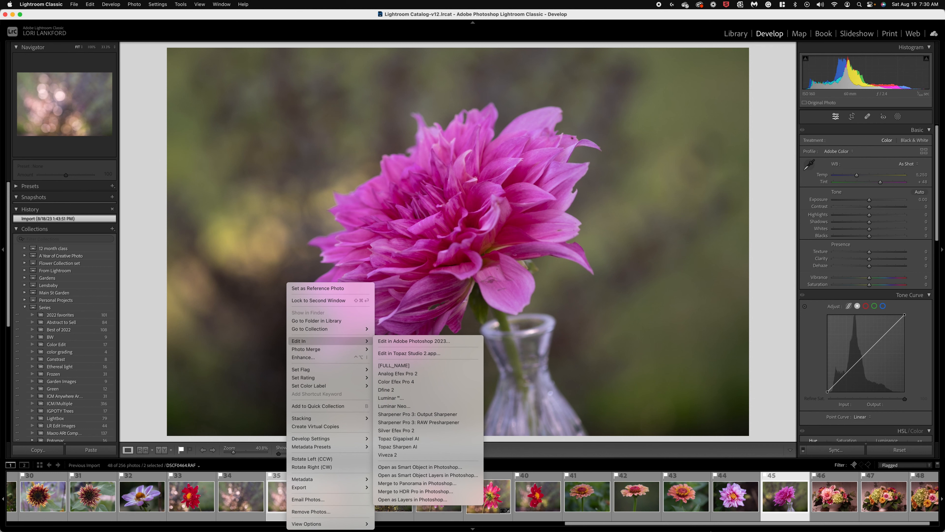
# Step: Switch to Photoshop and compare the dahlia composite with the DSCF0465 bokeh layer hidden and shown
pyautogui.moveTo(737, 525)
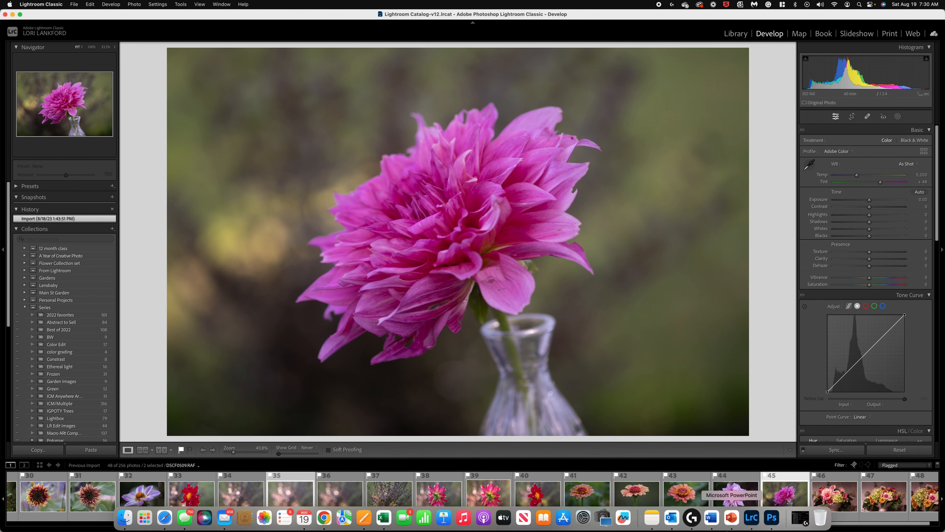
pyautogui.click(771, 518)
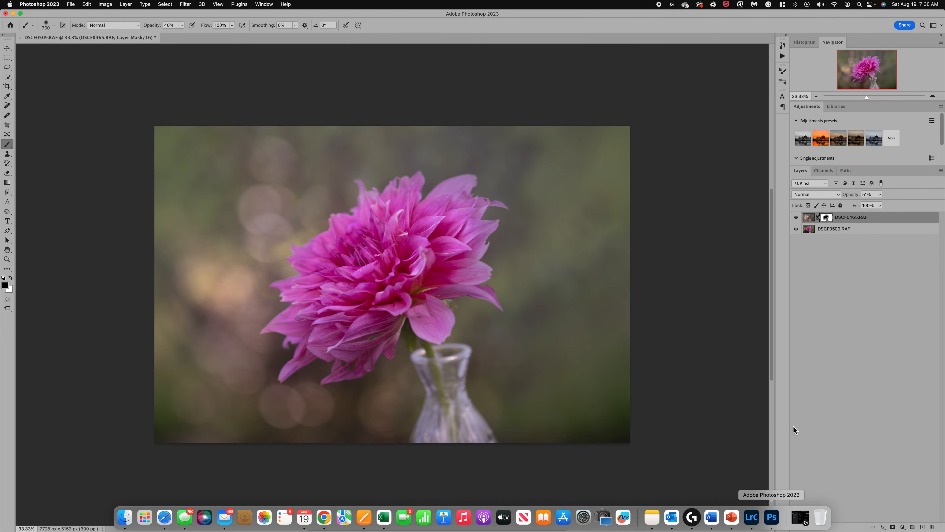
pyautogui.click(796, 218)
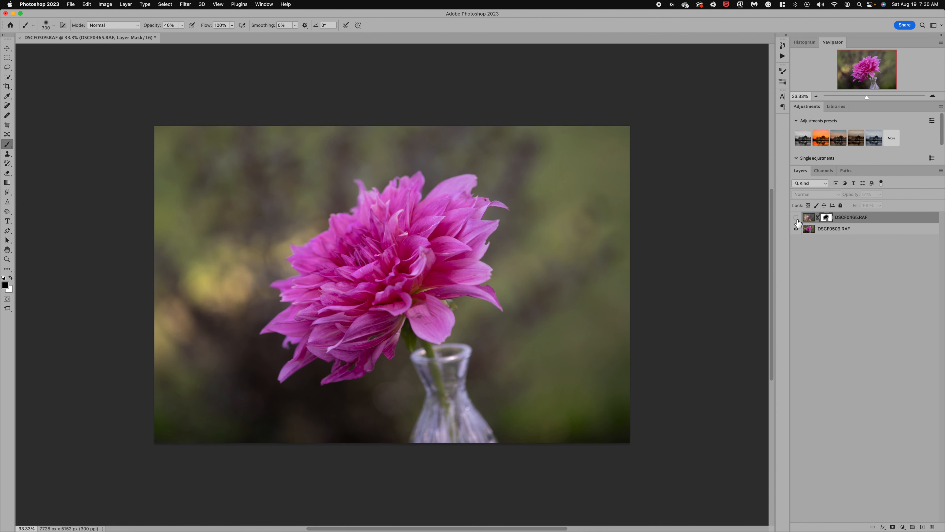
pyautogui.click(796, 217)
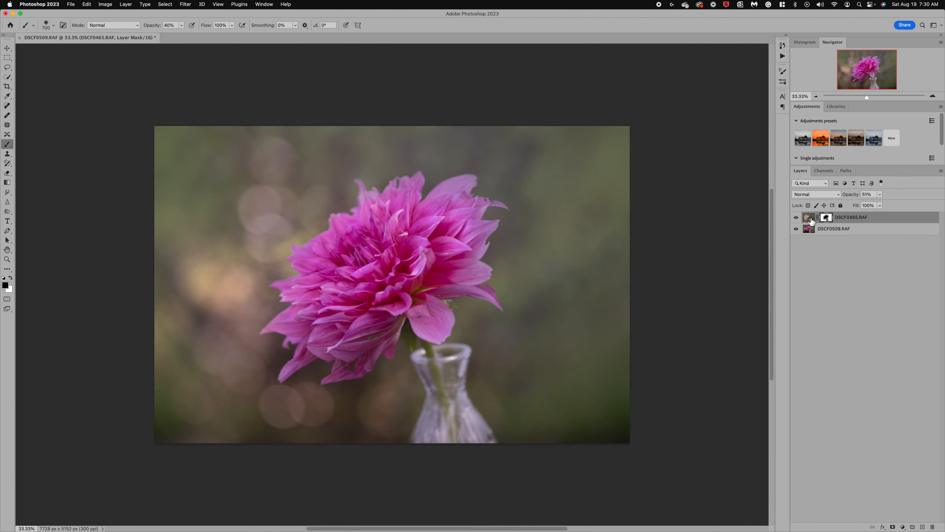
# Step: Raise the DSCF0465 bokeh layer's opacity to 100% and delete its layer mask
pyautogui.click(809, 217)
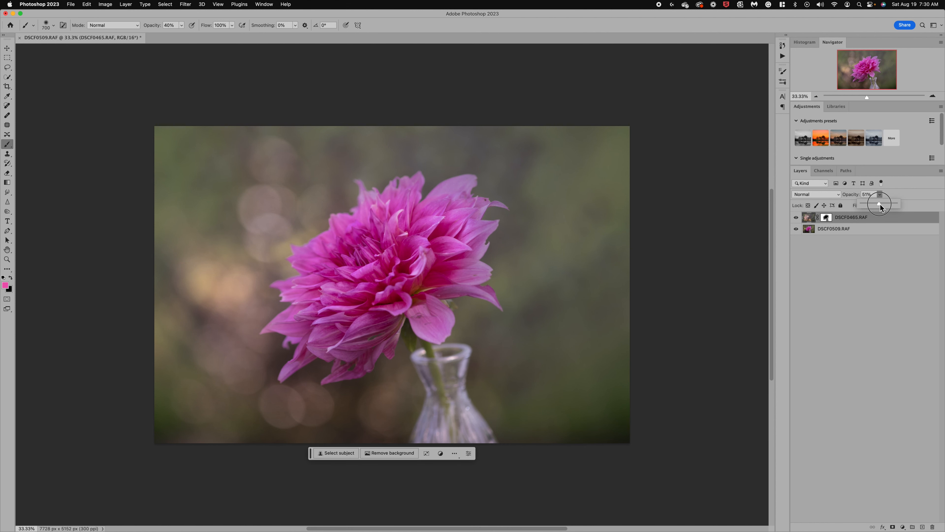
pyautogui.moveTo(880, 204); pyautogui.dragTo(904, 205)
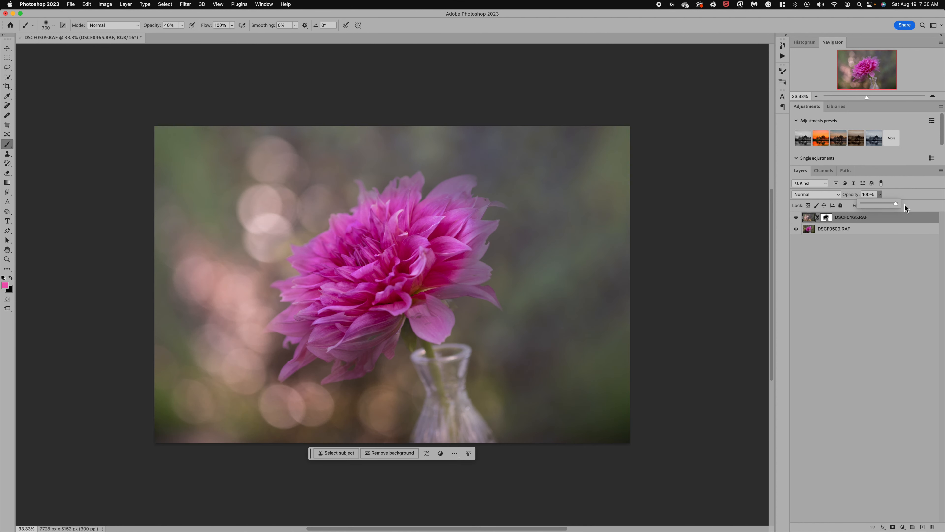
pyautogui.rightClick(827, 218)
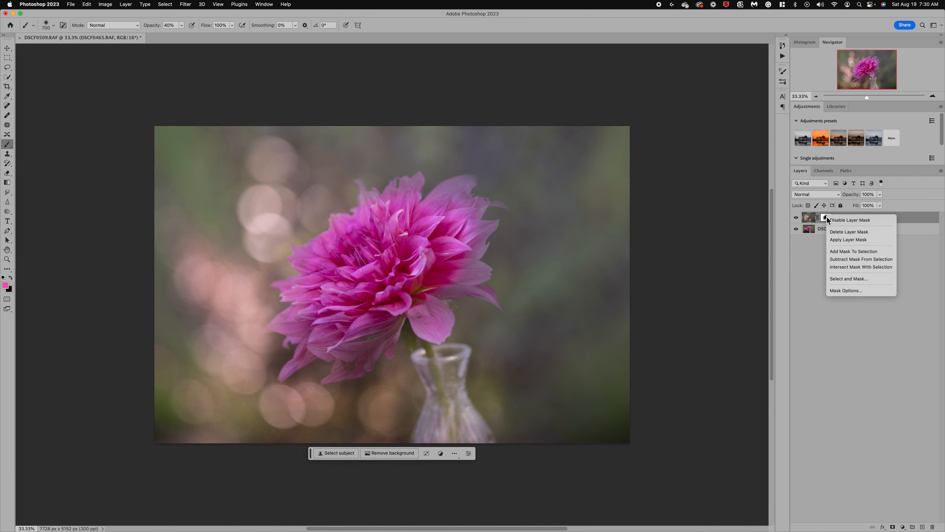
pyautogui.click(840, 231)
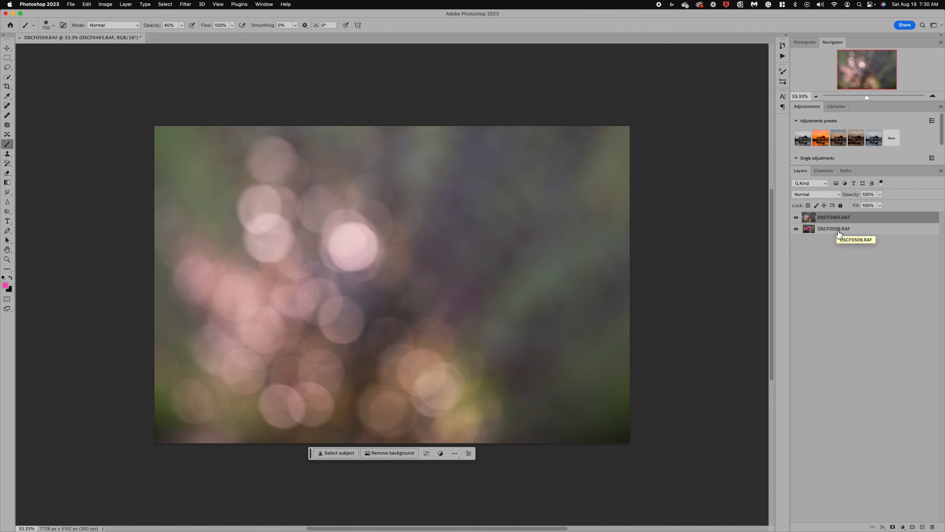
# Step: Lower the bokeh layer's opacity to 52% and give it a new white layer mask, with black as the foreground colour
pyautogui.click(879, 193)
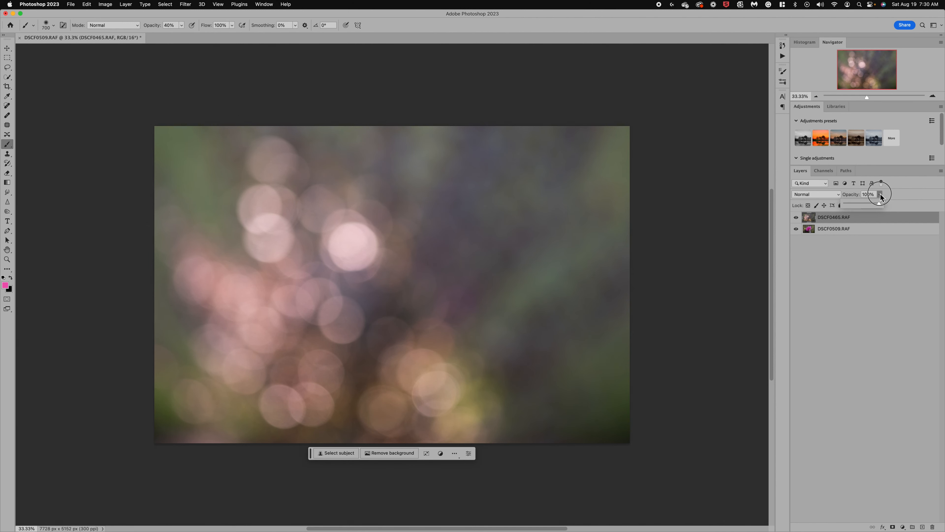
pyautogui.moveTo(878, 203); pyautogui.dragTo(865, 207)
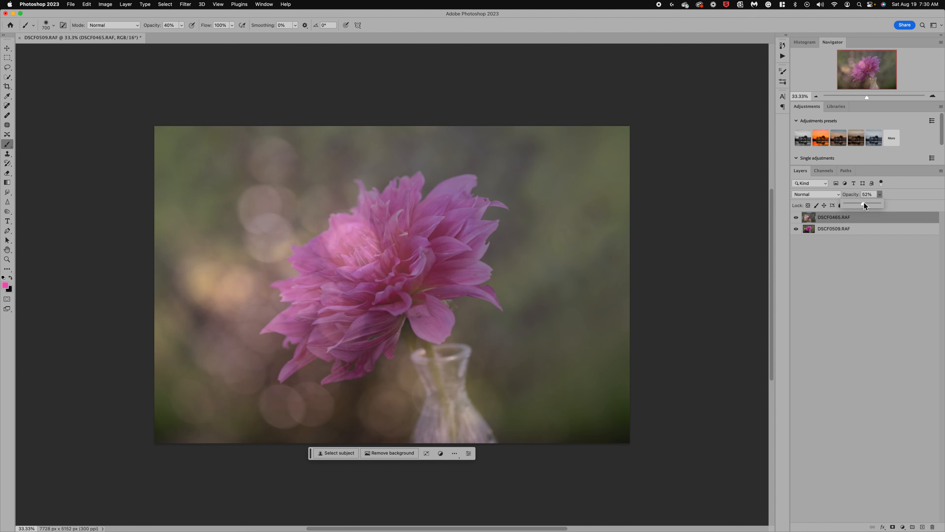
pyautogui.click(892, 527)
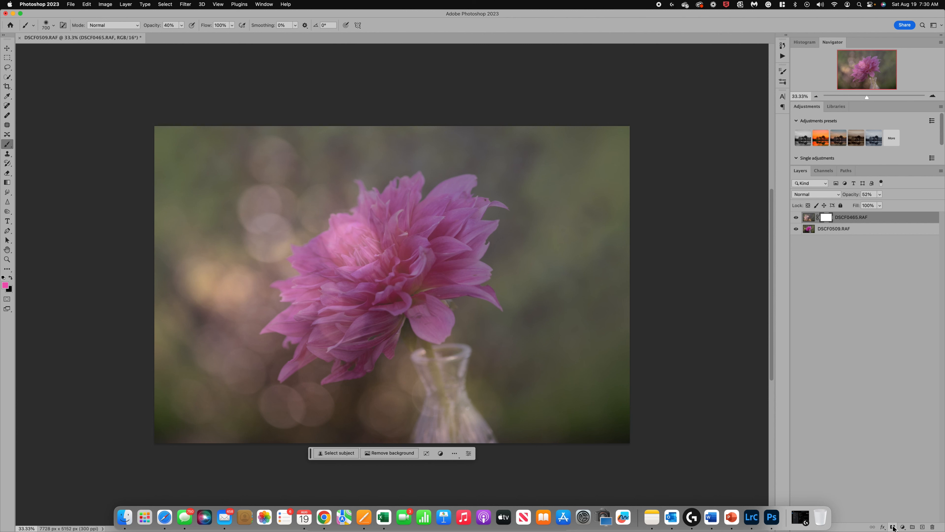
pyautogui.press('d')
pyautogui.press('x')
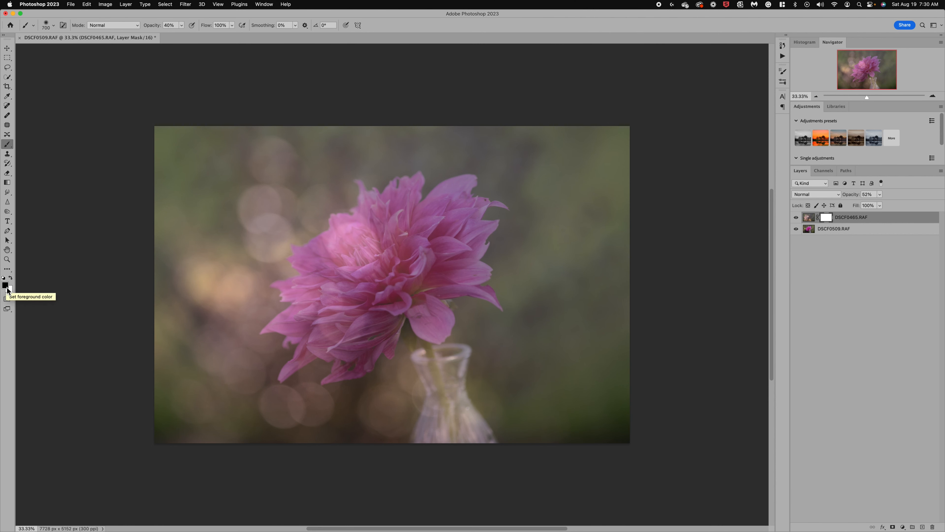
# Step: Paint black on the layer mask over the centre of the dahlia at 100% brush opacity
pyautogui.click(181, 25)
pyautogui.moveTo(182, 34); pyautogui.dragTo(205, 39)
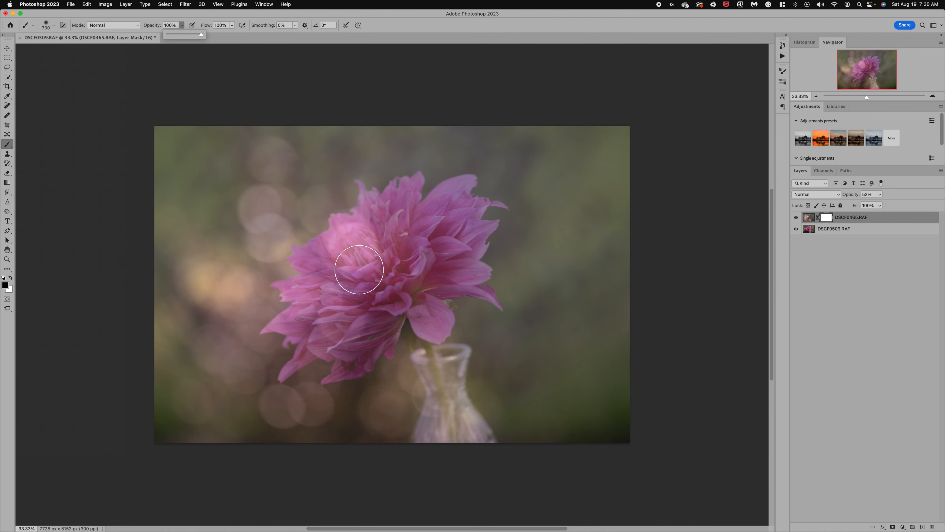
pyautogui.moveTo(358, 264); pyautogui.dragTo(365, 278)
pyautogui.moveTo(378, 242)
pyautogui.mouseDown()
pyautogui.moveTo(412, 275)
pyautogui.moveTo(451, 239)
pyautogui.moveTo(316, 325)
pyautogui.moveTo(387, 216)
pyautogui.moveTo(417, 211)
pyautogui.moveTo(415, 287)
pyautogui.moveTo(421, 283)
pyautogui.moveTo(435, 227)
pyautogui.moveTo(425, 250)
pyautogui.moveTo(353, 281)
pyautogui.moveTo(307, 332)
pyautogui.moveTo(337, 316)
pyautogui.moveTo(357, 333)
pyautogui.moveTo(409, 220)
pyautogui.moveTo(423, 242)
pyautogui.moveTo(348, 290)
pyautogui.mouseUp()
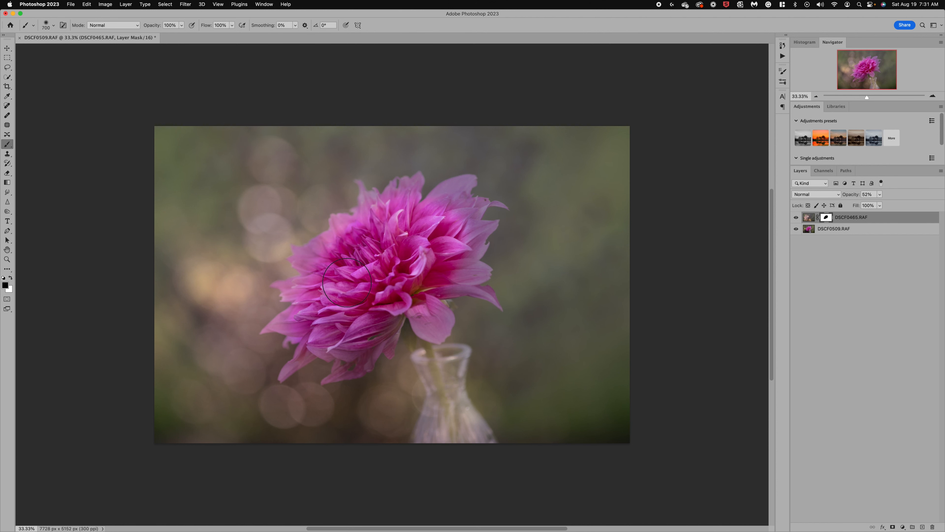
# Step: Mask the bokeh off the dahlia's outer petals with black at 46% brush opacity
pyautogui.click(181, 25)
pyautogui.moveTo(181, 34); pyautogui.dragTo(161, 35)
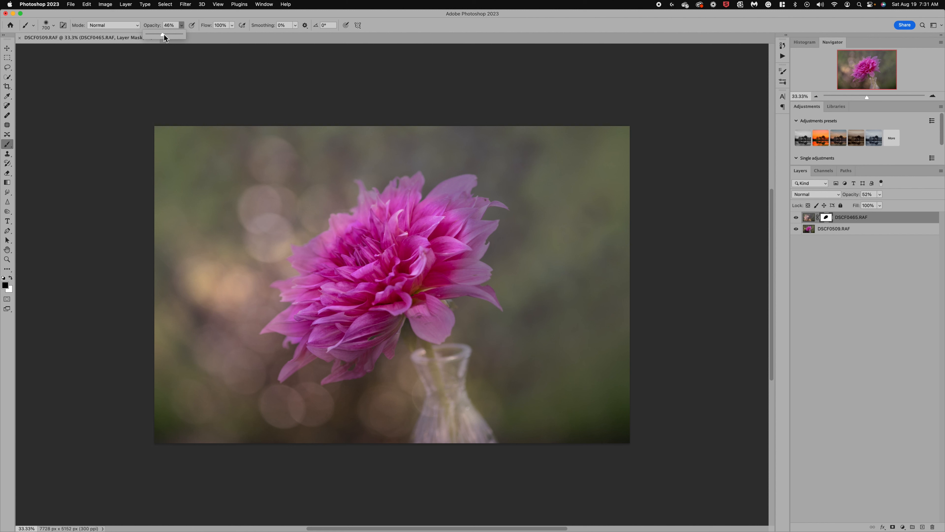
pyautogui.click(313, 236)
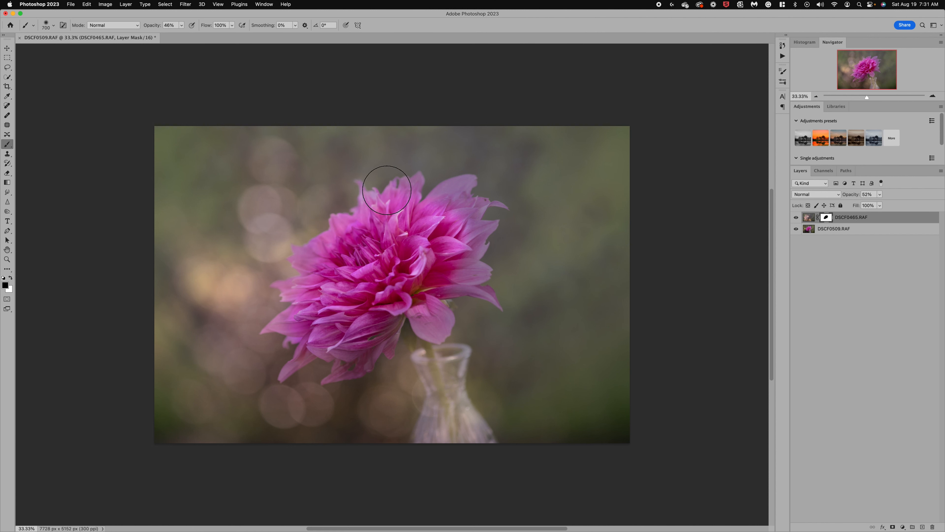
pyautogui.moveTo(464, 191)
pyautogui.mouseDown()
pyautogui.moveTo(508, 252)
pyautogui.moveTo(497, 298)
pyautogui.moveTo(484, 309)
pyautogui.moveTo(360, 150)
pyautogui.mouseUp()
pyautogui.scroll(3, 360, 149)
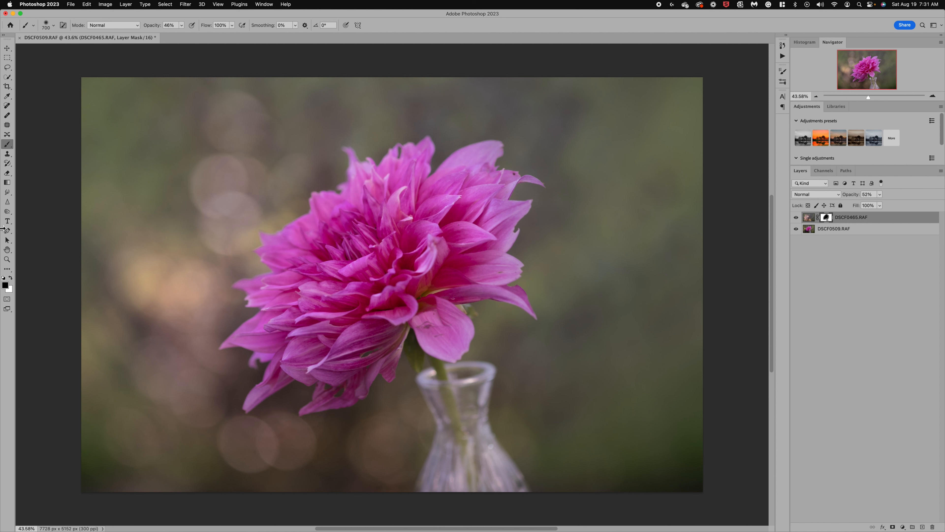
# Step: Paint white on the mask beside the dahlia's lower-left petals to restore the bokeh, and return to black
pyautogui.click(11, 278)
pyautogui.moveTo(222, 310)
pyautogui.mouseDown()
pyautogui.moveTo(208, 361)
pyautogui.moveTo(225, 353)
pyautogui.mouseUp()
pyautogui.click(10, 277)
# Step: Mask the bokeh off the glass vase and stem with a 300 px black brush at 100% opacity
pyautogui.moveTo(181, 35); pyautogui.dragTo(222, 36)
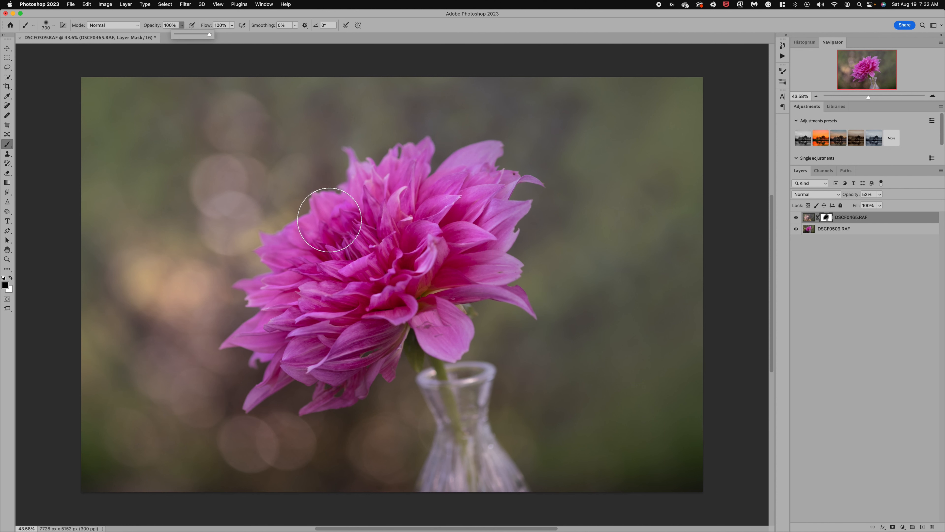
pyautogui.press(']')
pyautogui.press(']')
pyautogui.press(']')
pyautogui.press(']')
pyautogui.press(']')
pyautogui.press(']')
pyautogui.press(']')
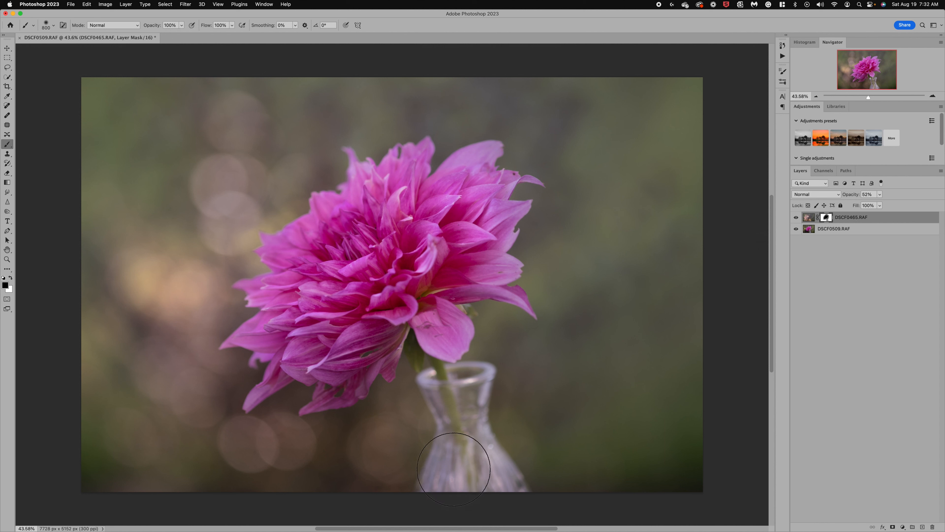
pyautogui.press('[')
pyautogui.press('[')
pyautogui.press('[')
pyautogui.press('[')
pyautogui.press('[')
pyautogui.press('[')
pyautogui.press('[')
pyautogui.press('[')
pyautogui.press('[')
pyautogui.press('[')
pyautogui.press('[')
pyautogui.moveTo(447, 408)
pyautogui.mouseDown()
pyautogui.moveTo(453, 446)
pyautogui.moveTo(449, 431)
pyautogui.moveTo(424, 510)
pyautogui.moveTo(453, 439)
pyautogui.moveTo(436, 392)
pyautogui.moveTo(483, 449)
pyautogui.moveTo(474, 504)
pyautogui.moveTo(473, 395)
pyautogui.moveTo(499, 479)
pyautogui.moveTo(509, 494)
pyautogui.moveTo(504, 469)
pyautogui.moveTo(516, 488)
pyautogui.moveTo(443, 490)
pyautogui.moveTo(491, 397)
pyautogui.moveTo(436, 436)
pyautogui.mouseUp()
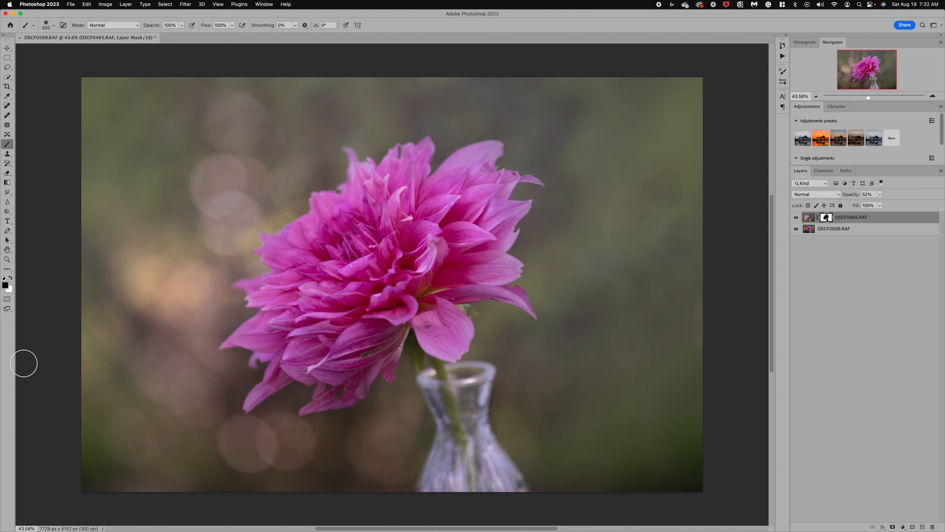
# Step: Restore the bokeh along the vase's left edge by painting white on the mask at 42% brush opacity
pyautogui.click(12, 278)
pyautogui.click(181, 25)
pyautogui.click(161, 34)
pyautogui.moveTo(421, 434)
pyautogui.mouseDown()
pyautogui.moveTo(422, 427)
pyautogui.moveTo(432, 438)
pyautogui.moveTo(424, 453)
pyautogui.mouseUp()
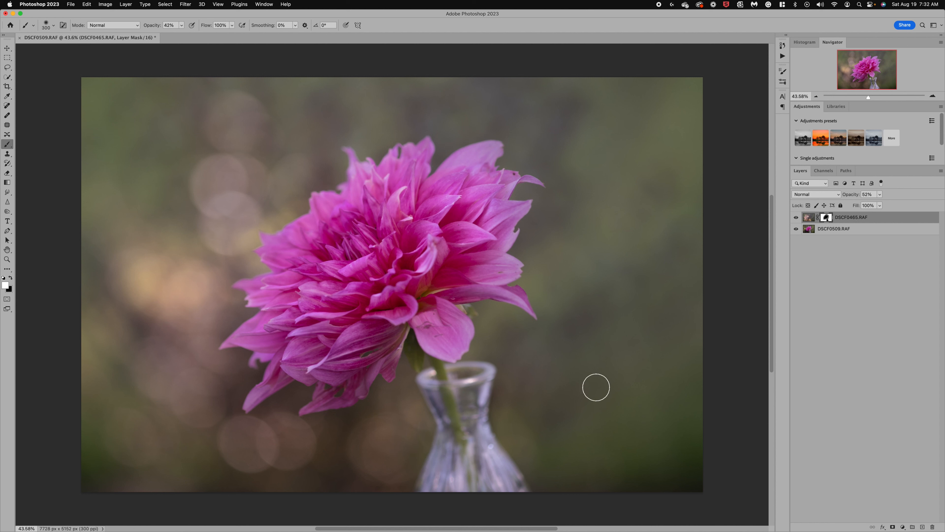
pyautogui.moveTo(428, 403)
pyautogui.mouseDown()
pyautogui.moveTo(436, 399)
pyautogui.moveTo(450, 443)
pyautogui.moveTo(442, 406)
pyautogui.mouseUp()
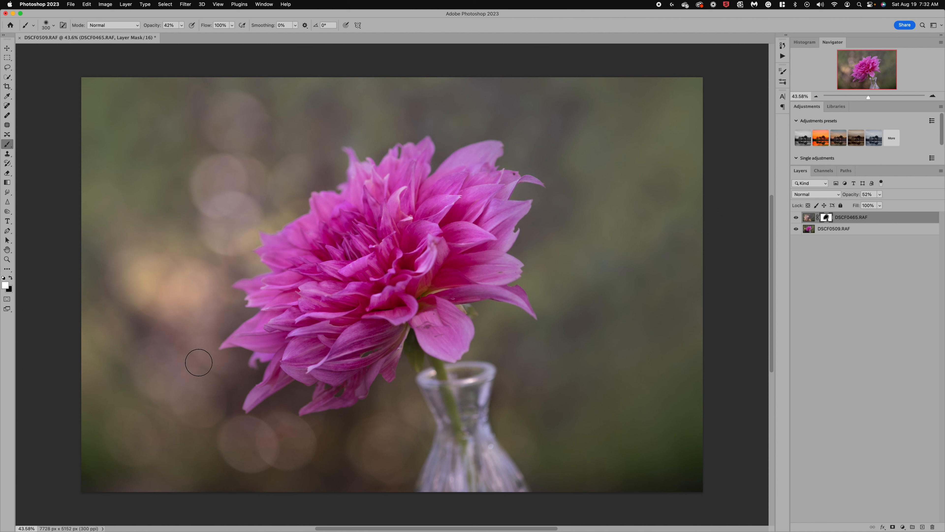
# Step: Switch to Lightroom Classic and compare the bush photo DSCF0466 with the bokeh shots DSCF0464 and DSCF0463
pyautogui.moveTo(699, 528)
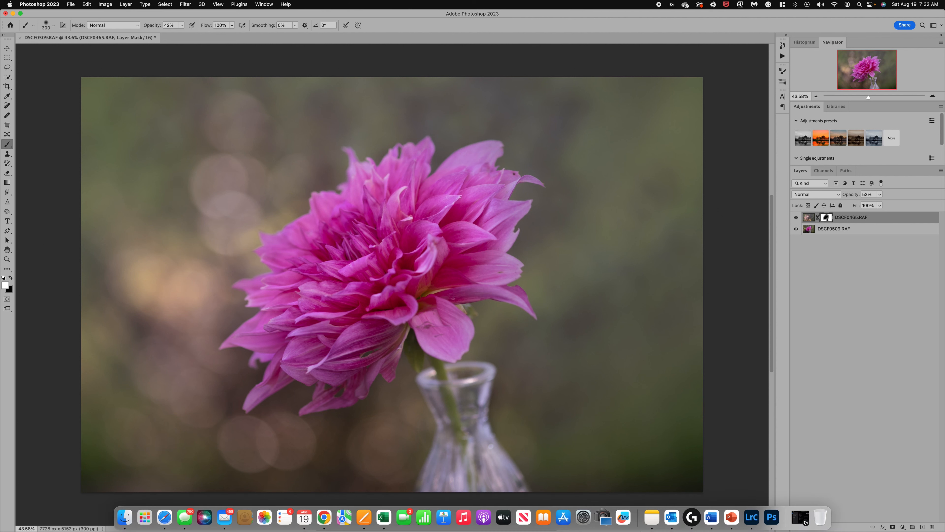
pyautogui.click(752, 518)
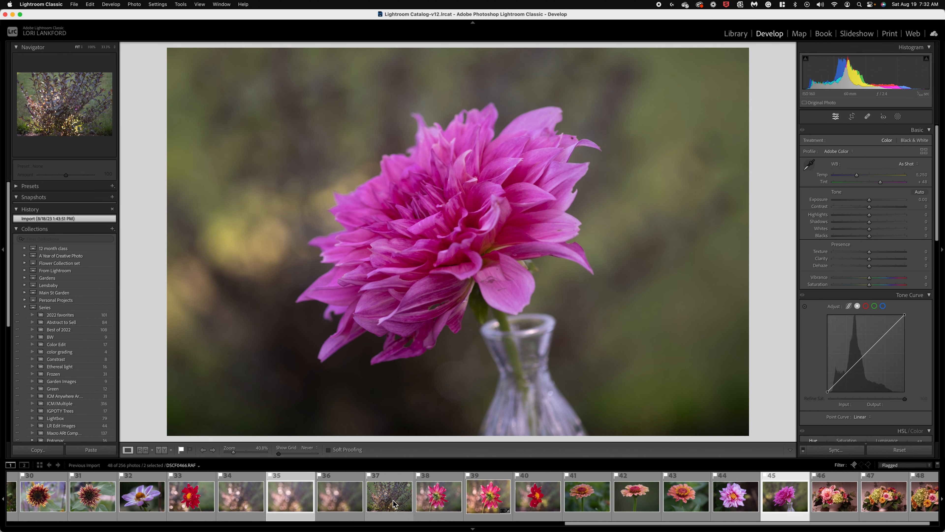
pyautogui.click(395, 503)
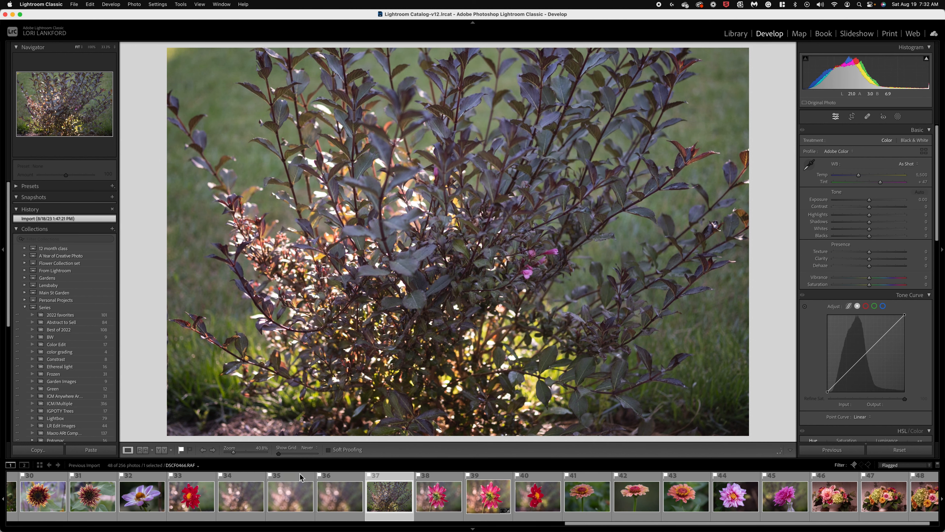
pyautogui.click(298, 502)
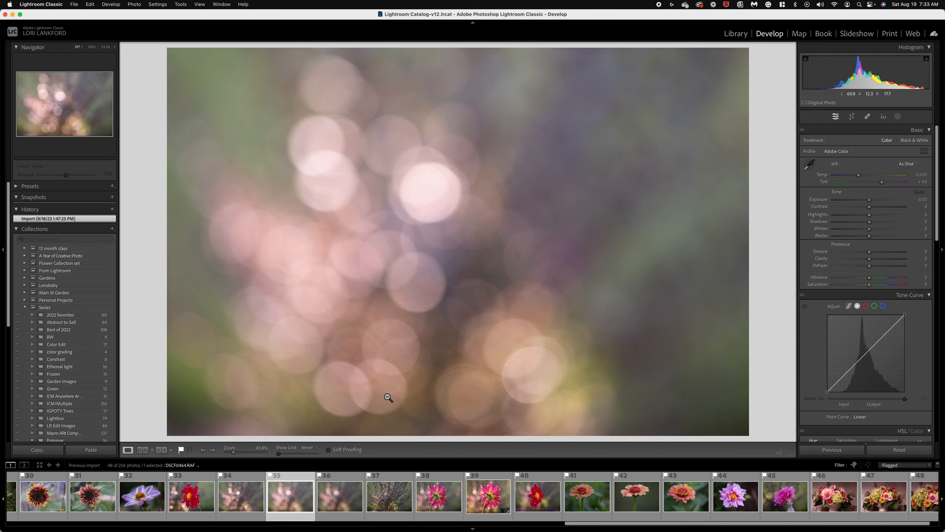
pyautogui.click(243, 501)
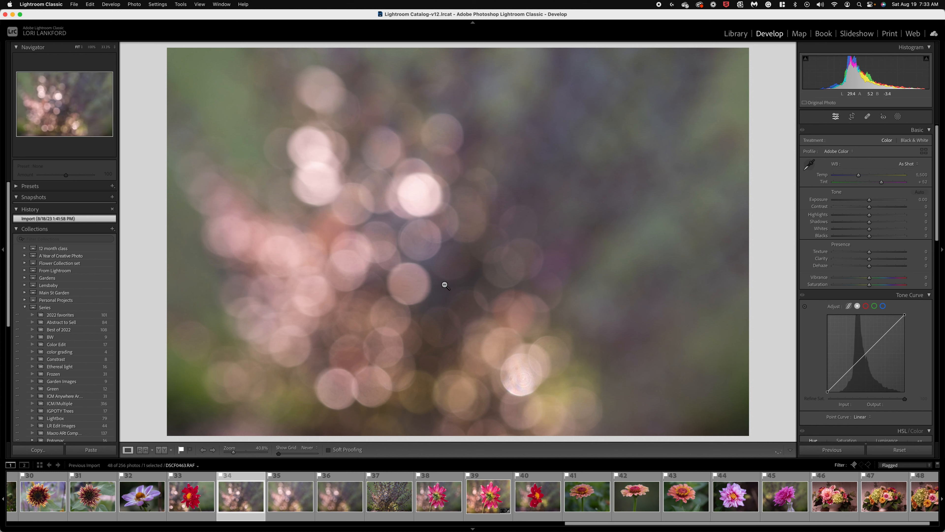
# Step: Return to Photoshop and stamp all visible layers into a new merged layer above the DSCF0465 bokeh layer
pyautogui.moveTo(712, 518)
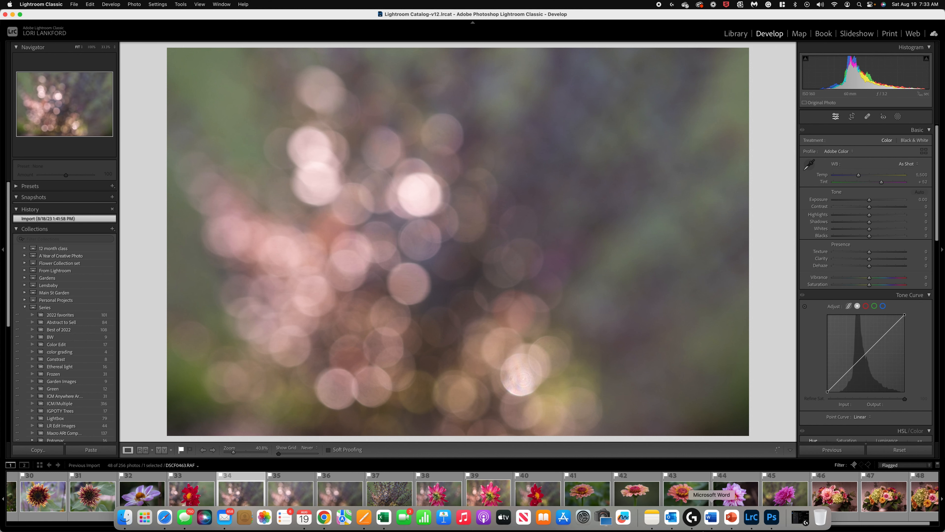
pyautogui.click(771, 517)
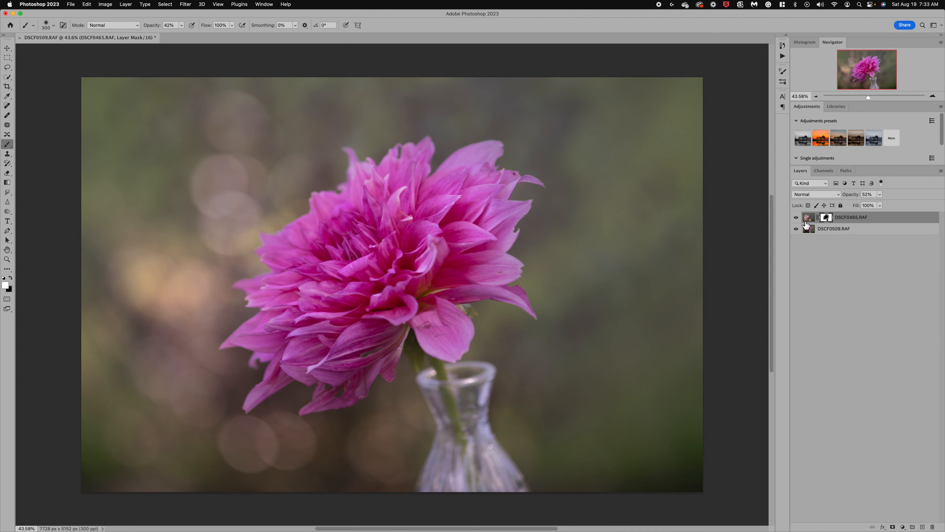
pyautogui.click(808, 218)
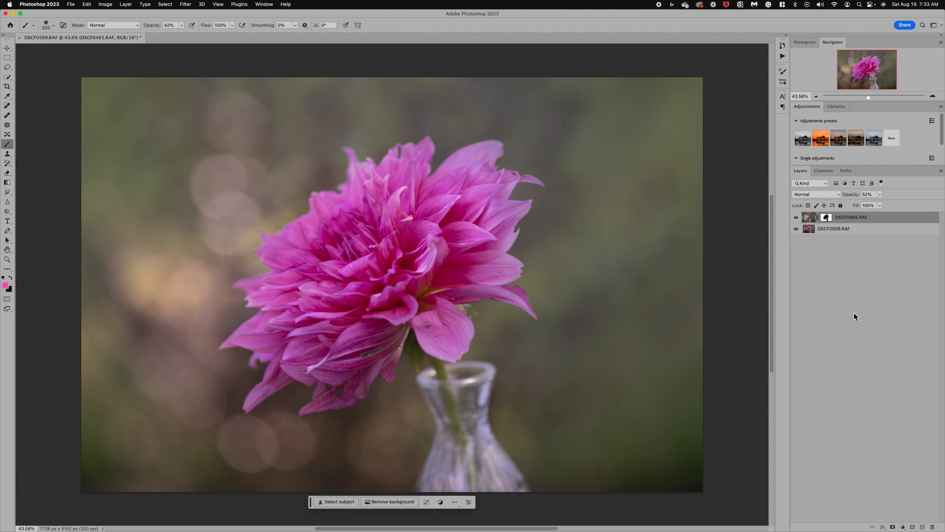
pyautogui.press('super+alt+shift+e')
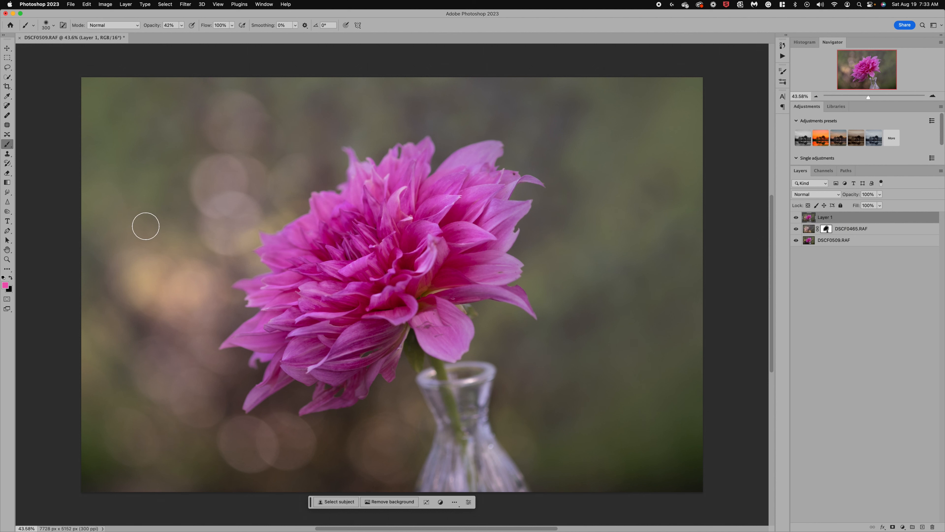
# Step: Retouch blemishes on the front petal and the lower petals with an 80 px content-aware Spot Healing Brush
pyautogui.click(7, 107)
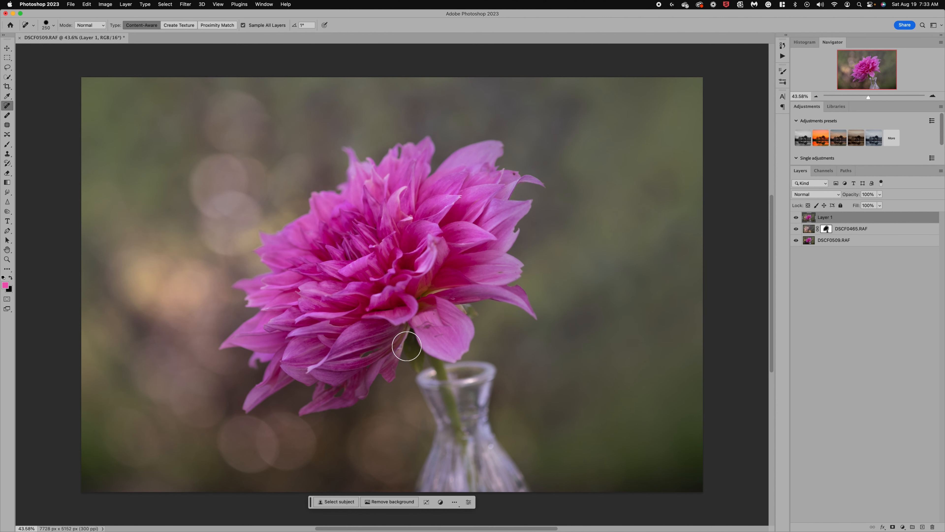
pyautogui.press('[')
pyautogui.press('[')
pyautogui.press('[')
pyautogui.press('[')
pyautogui.press('[')
pyautogui.press('[')
pyautogui.press('[')
pyautogui.moveTo(422, 328); pyautogui.dragTo(438, 338)
pyautogui.moveTo(338, 396); pyautogui.dragTo(345, 388)
pyautogui.click(328, 390)
pyautogui.click(340, 394)
pyautogui.moveTo(365, 356); pyautogui.dragTo(384, 341)
pyautogui.moveTo(319, 402); pyautogui.dragTo(353, 388)
pyautogui.moveTo(316, 405)
pyautogui.mouseDown()
pyautogui.moveTo(344, 393)
pyautogui.moveTo(339, 402)
pyautogui.mouseUp()
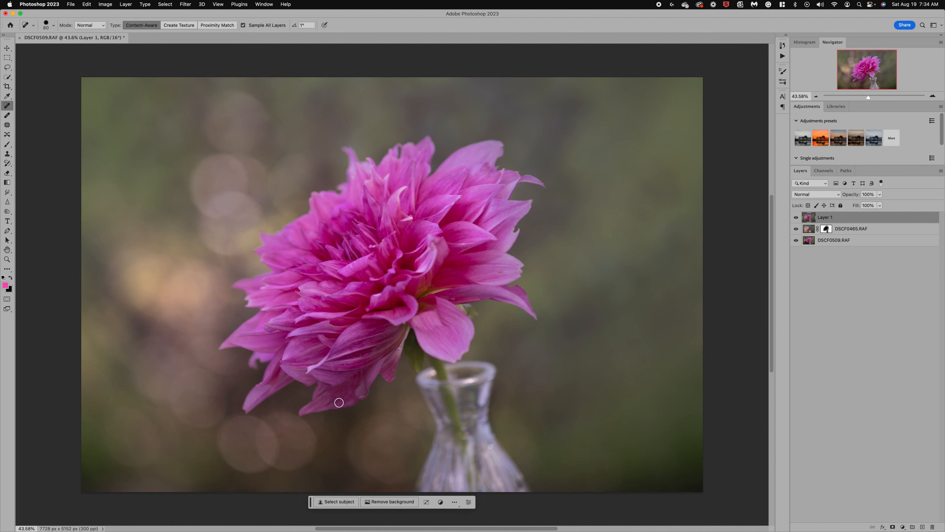
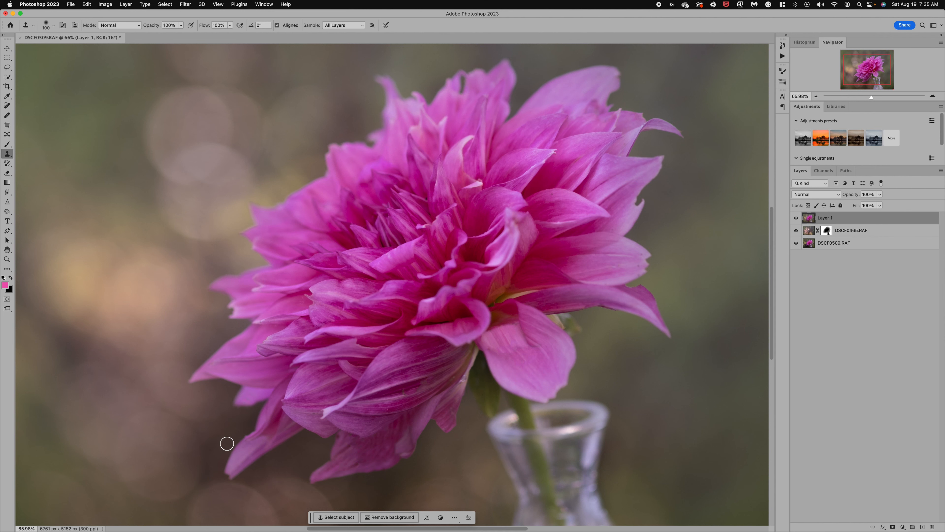
pyautogui.scroll(-3, 303, 316)
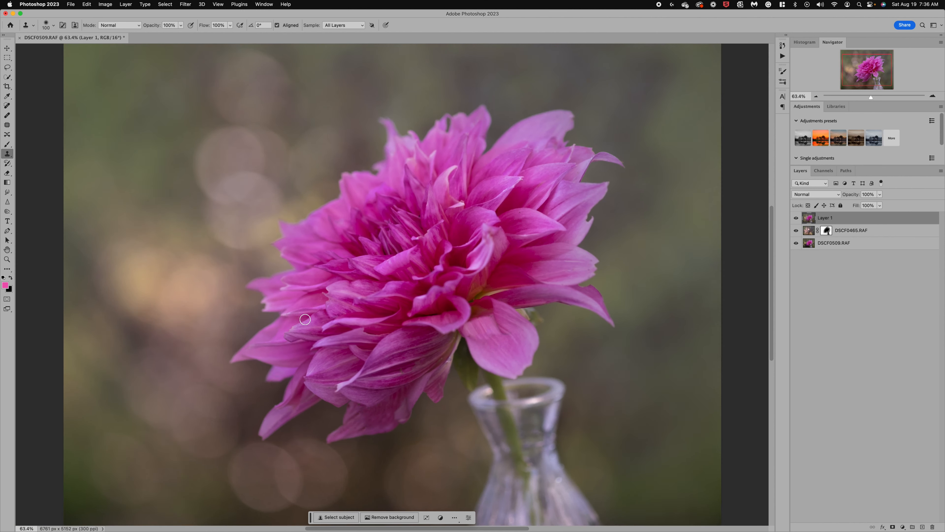
# Step: Save the retouched dahlia and bokeh composite, and switch to Lightroom Classic
pyautogui.click(70, 4)
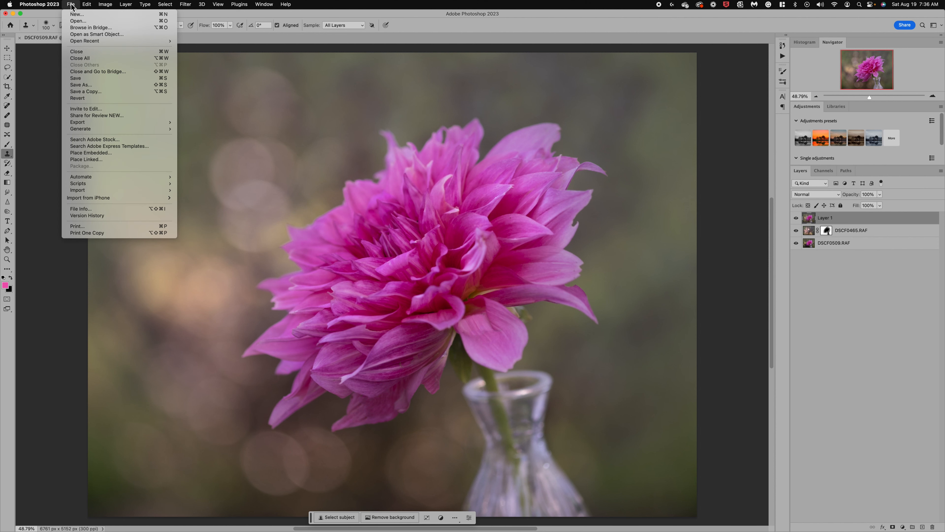
pyautogui.click(84, 79)
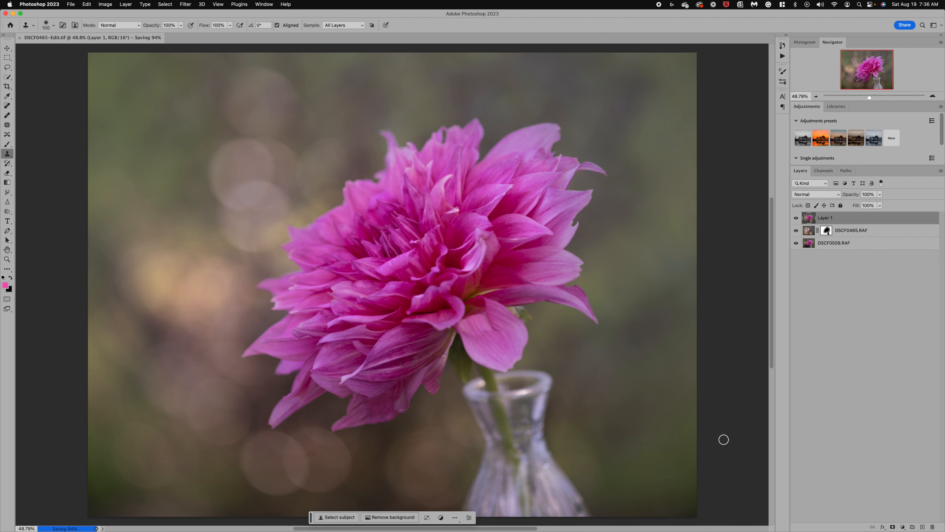
pyautogui.moveTo(732, 520)
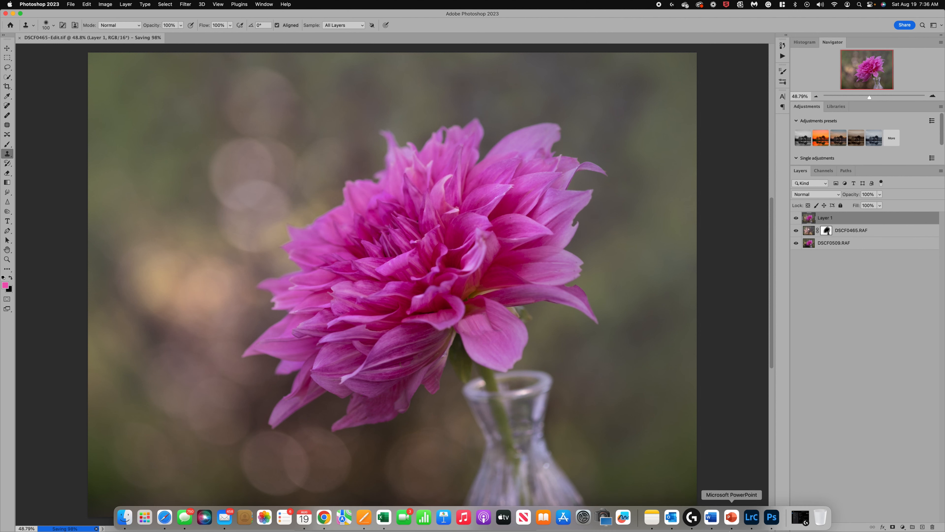
pyautogui.click(752, 518)
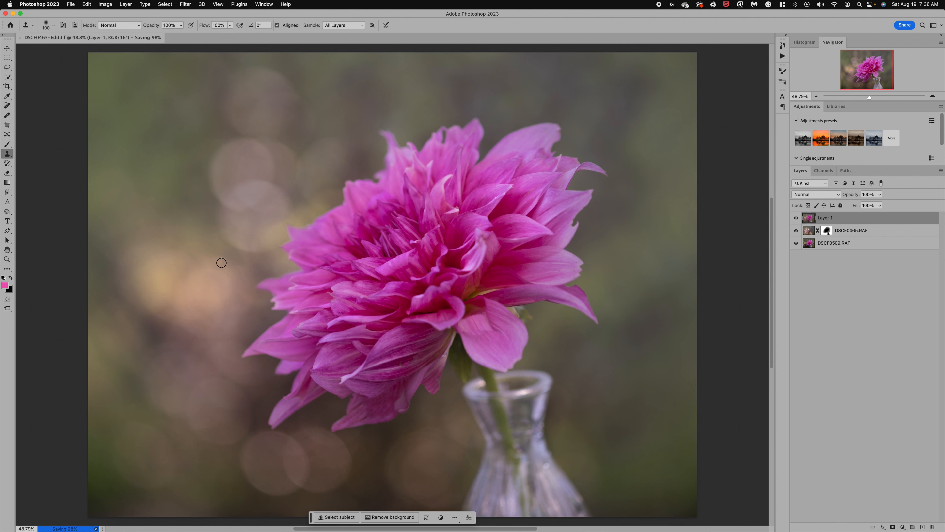
pyautogui.moveTo(652, 517)
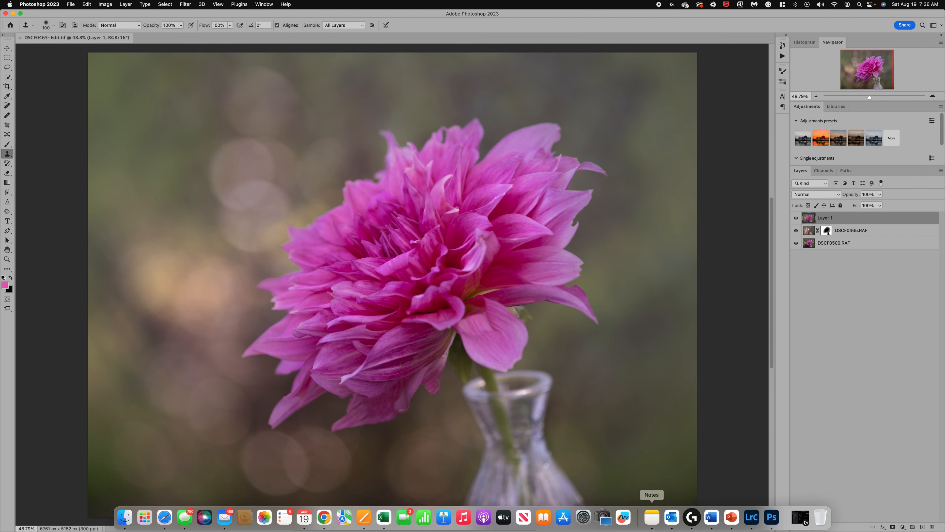
pyautogui.click(751, 521)
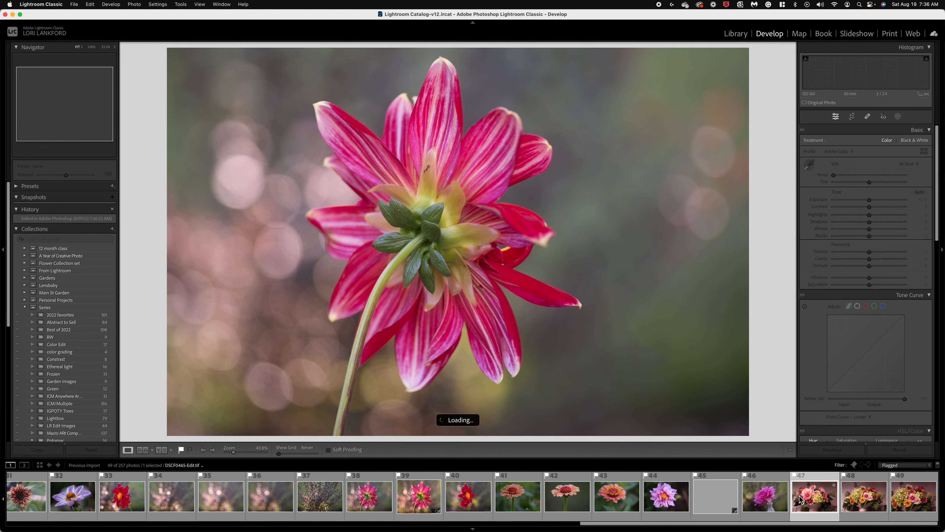
# Step: Open the saved DSCF0465-Edit.tif composite and add a background mask with its overlay hidden
pyautogui.click(711, 497)
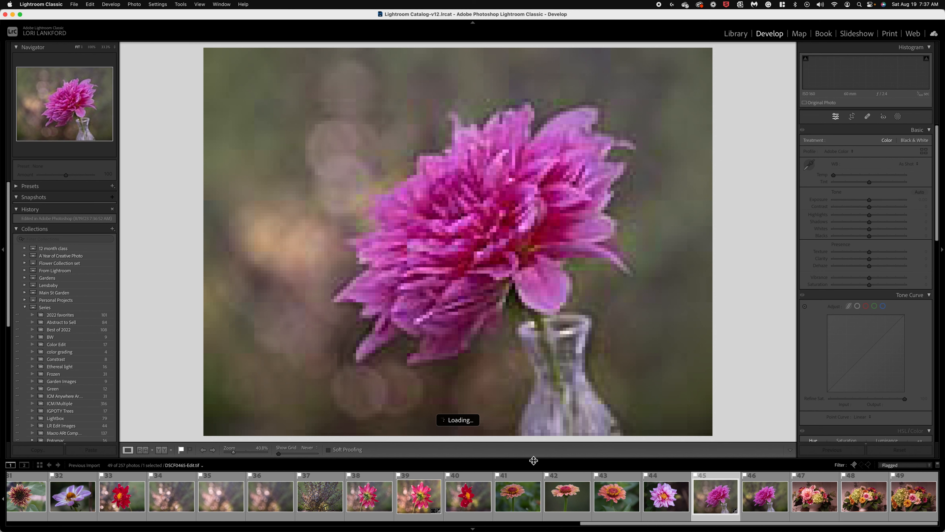
pyautogui.moveTo(532, 469); pyautogui.dragTo(532, 492)
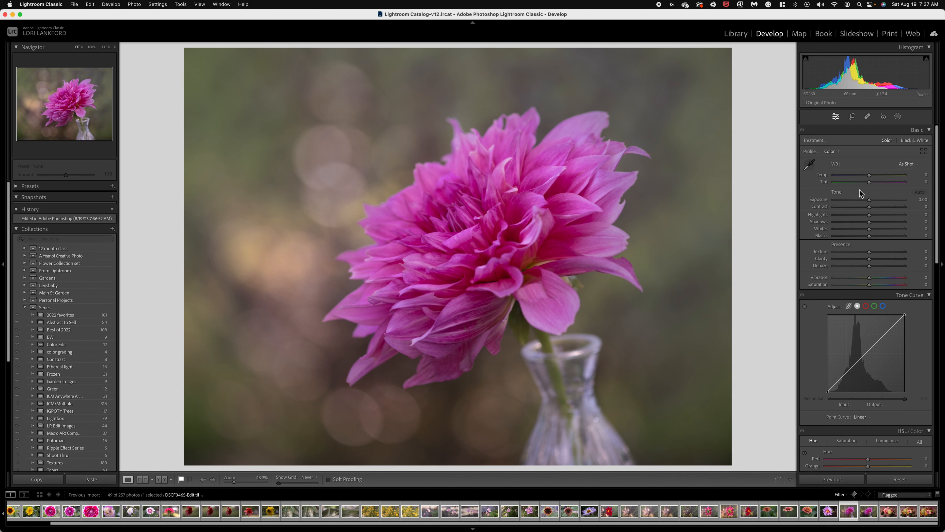
pyautogui.click(897, 117)
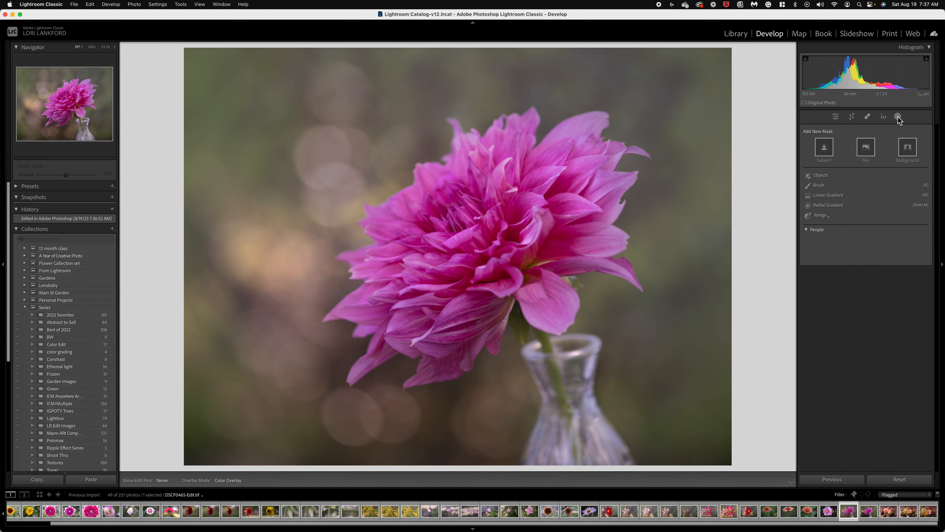
pyautogui.click(910, 145)
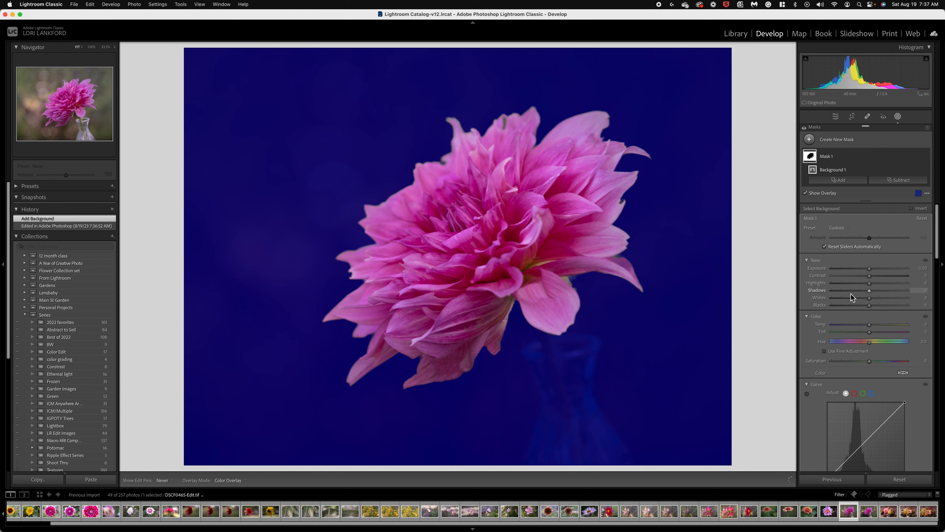
pyautogui.click(806, 193)
pyautogui.click(806, 193)
pyautogui.click(807, 194)
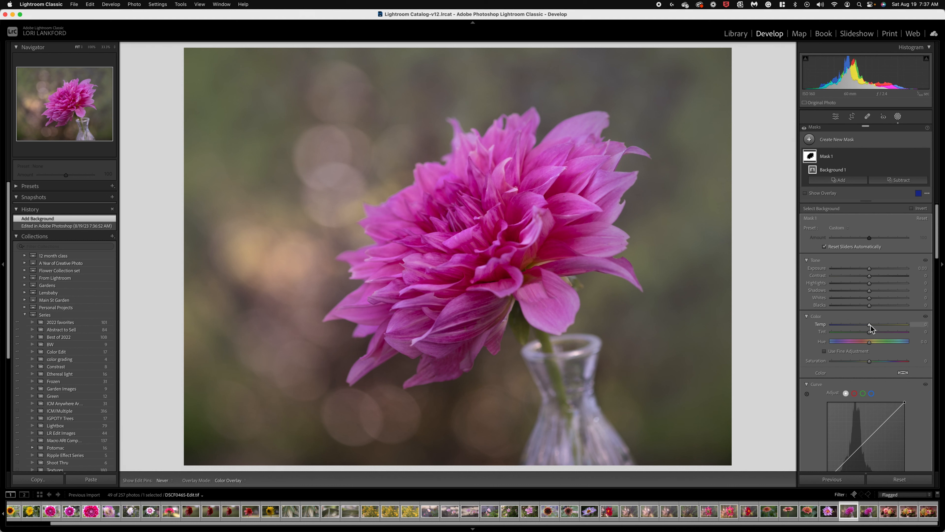
# Step: Warm and brighten the masked background with Temp 22, Tint -4, Exposure 0.16, Whites 17 and Shadows 24
pyautogui.moveTo(870, 325); pyautogui.dragTo(882, 327)
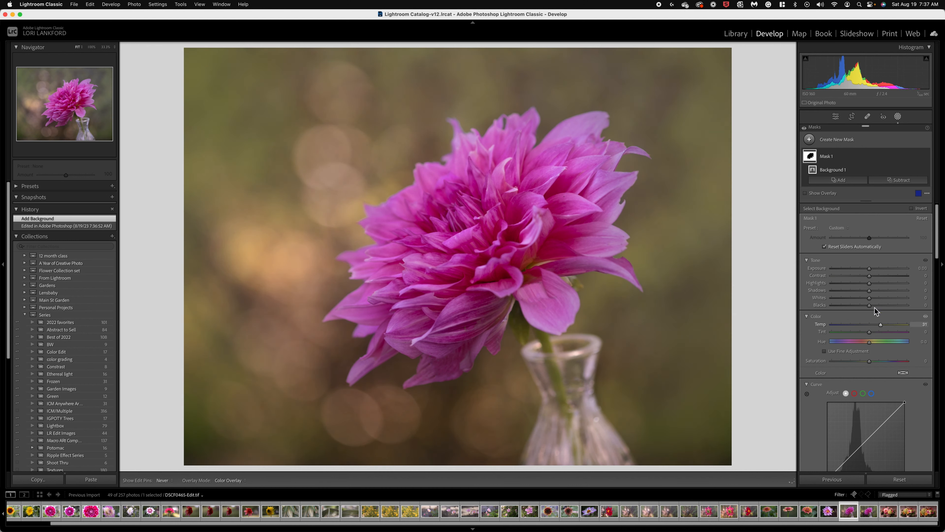
pyautogui.moveTo(870, 268); pyautogui.dragTo(871, 268)
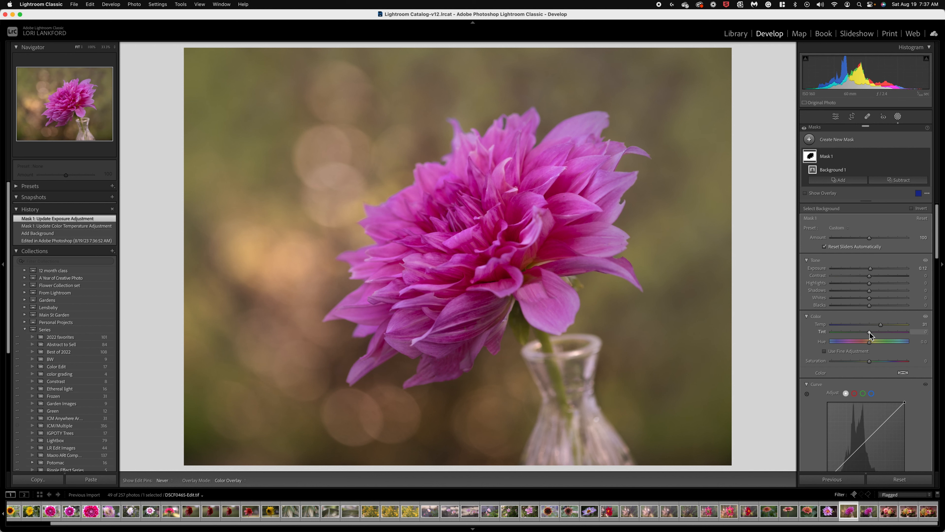
pyautogui.moveTo(870, 332); pyautogui.dragTo(880, 331)
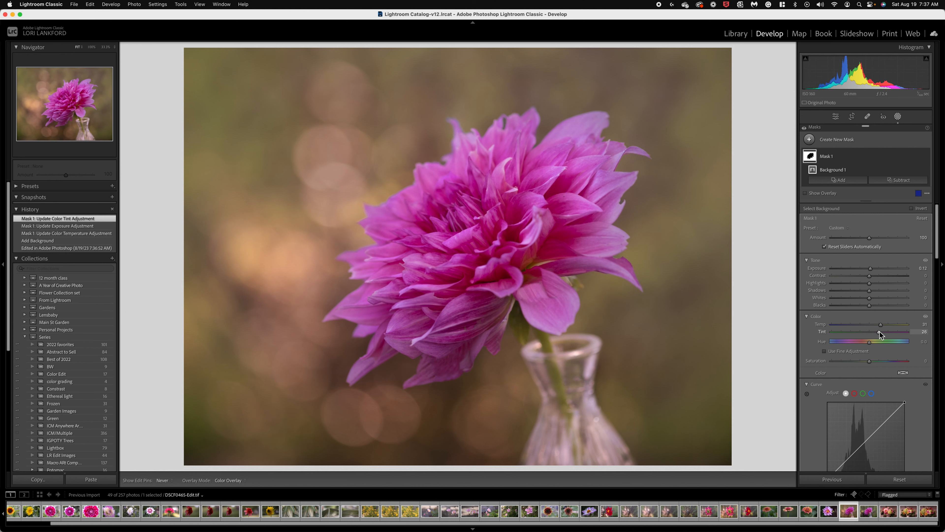
pyautogui.click(876, 298)
pyautogui.click(871, 268)
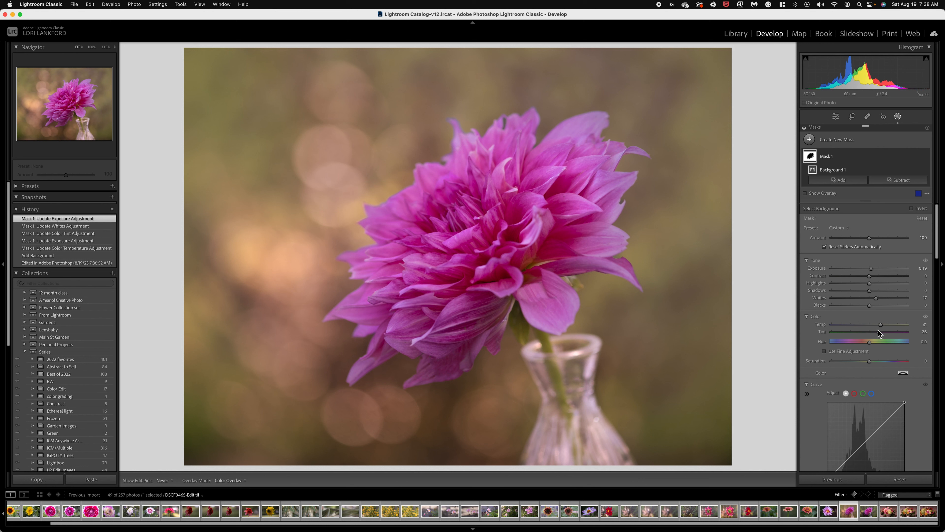
pyautogui.moveTo(883, 327); pyautogui.dragTo(870, 336)
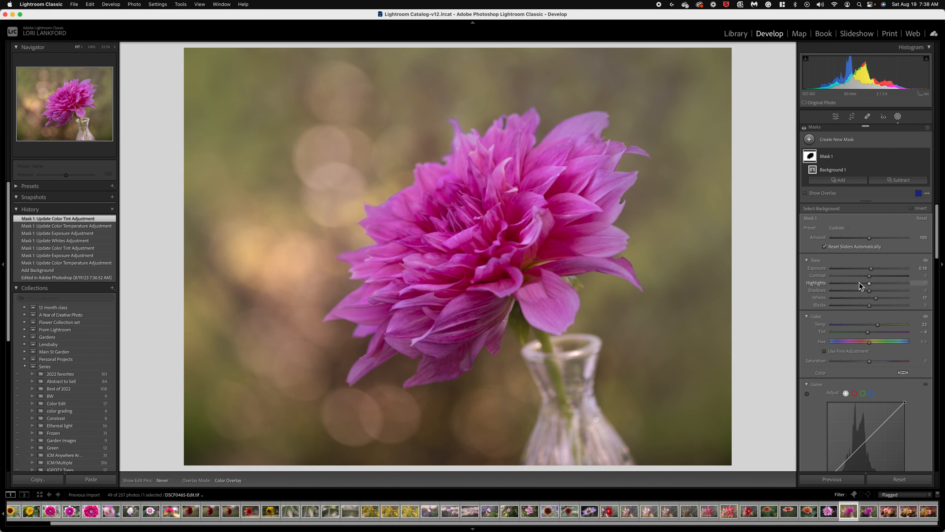
pyautogui.moveTo(878, 290); pyautogui.dragTo(878, 290)
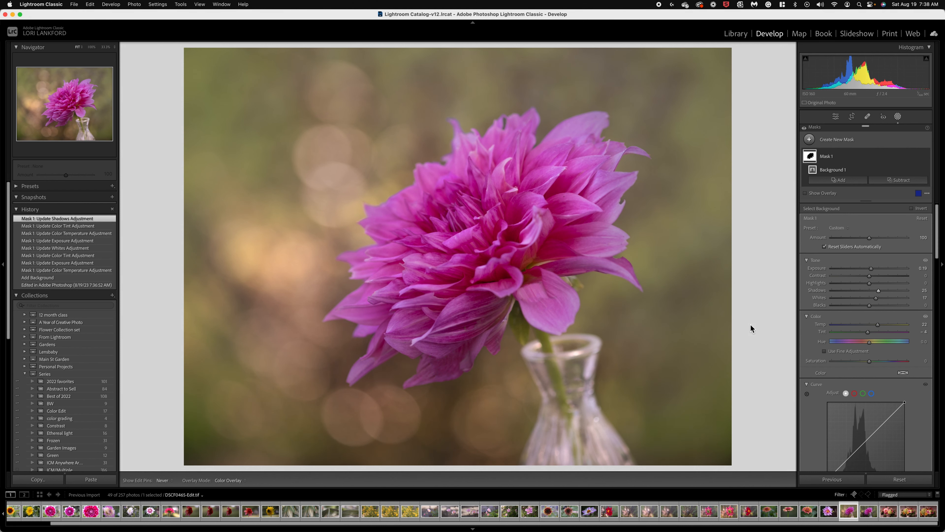
pyautogui.moveTo(878, 290); pyautogui.dragTo(879, 290)
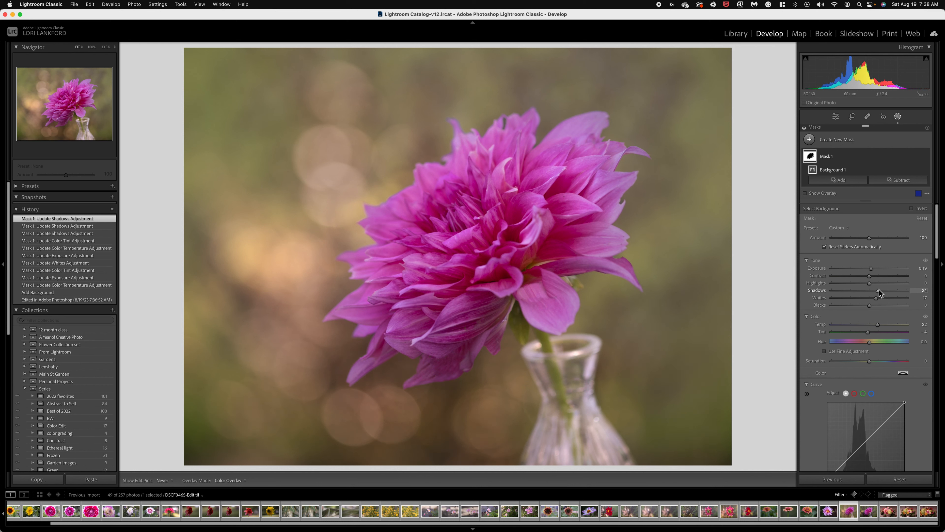
# Step: Add a subject mask for the dahlia, hide its overlay, and set Shadows to 33, Whites to 18 and Saturation to -1
pyautogui.click(809, 141)
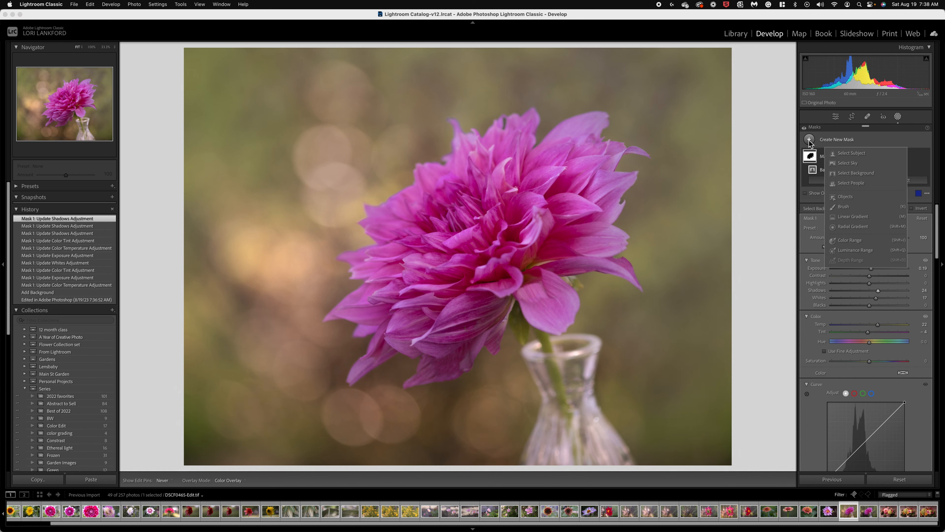
pyautogui.click(838, 152)
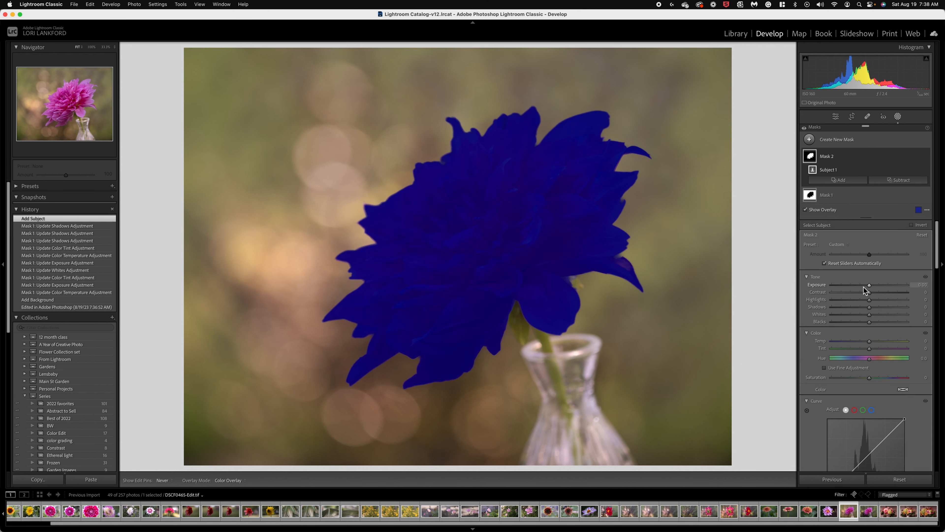
pyautogui.click(806, 210)
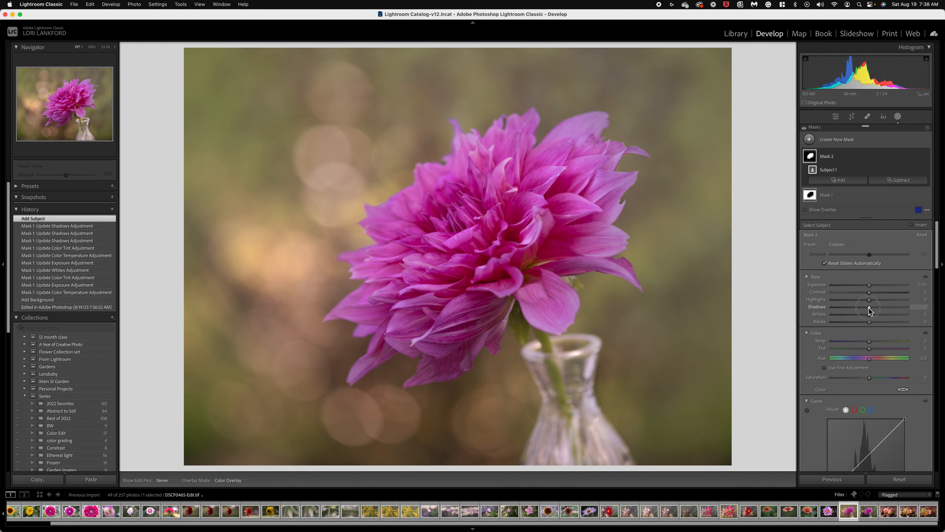
pyautogui.moveTo(869, 308); pyautogui.dragTo(882, 307)
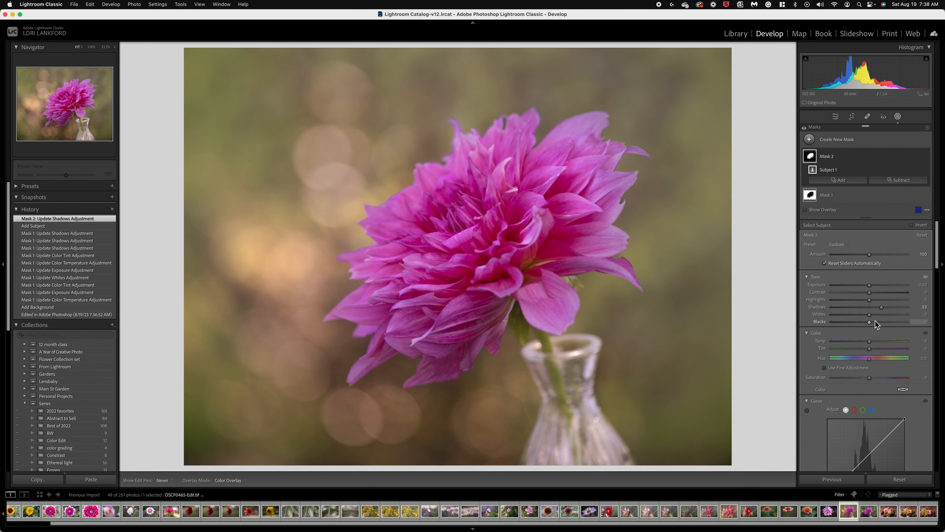
pyautogui.moveTo(870, 315); pyautogui.dragTo(876, 316)
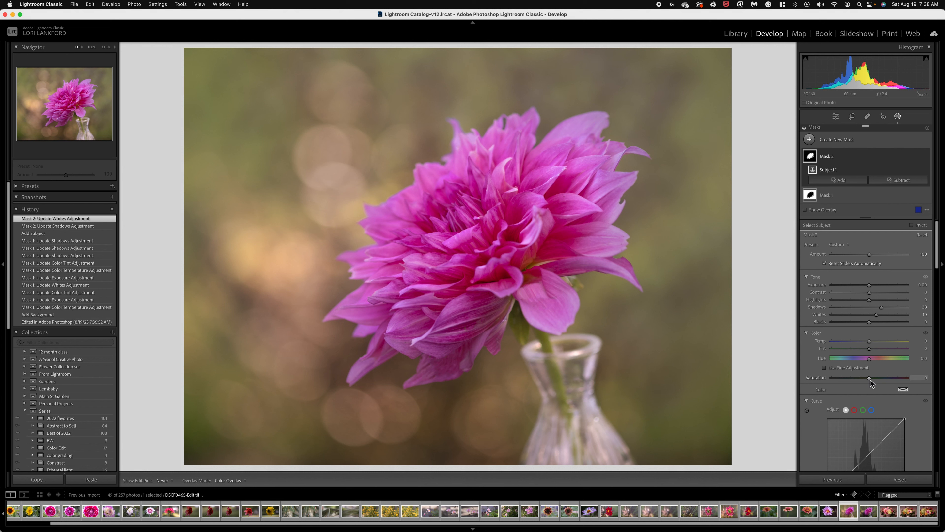
pyautogui.moveTo(870, 379)
pyautogui.mouseDown()
pyautogui.moveTo(879, 379)
pyautogui.moveTo(870, 380)
pyautogui.mouseUp()
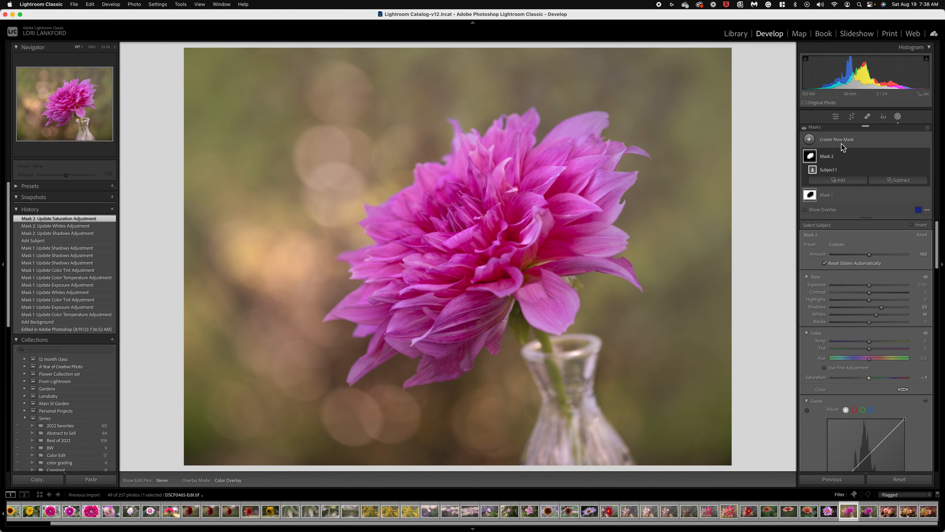
# Step: Brush a new mask over the dahlia's dark centre and set its Exposure to 0.88 and Shadows to 28
pyautogui.click(809, 139)
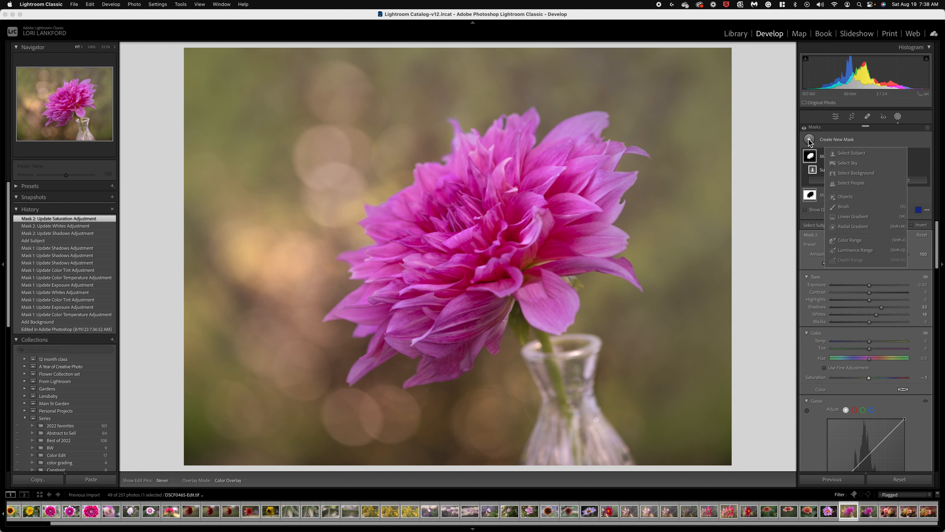
pyautogui.click(844, 206)
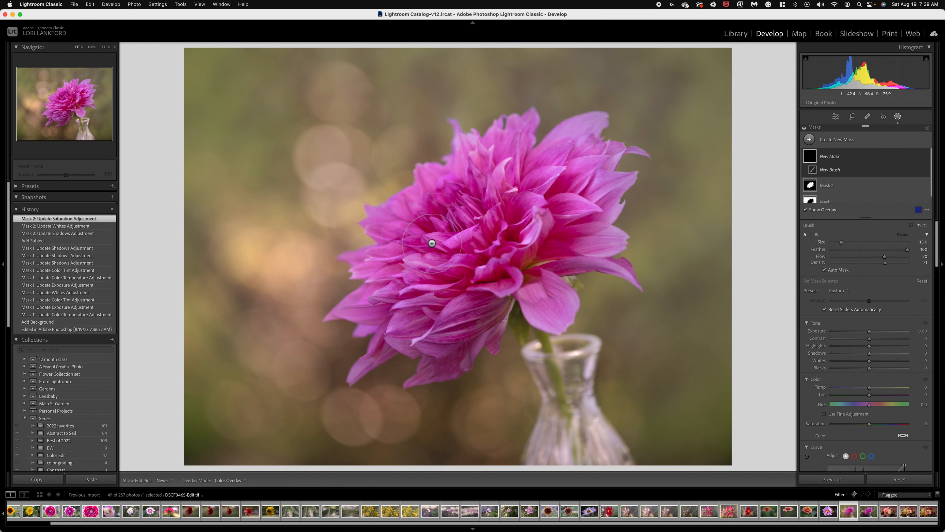
pyautogui.moveTo(433, 242)
pyautogui.mouseDown()
pyautogui.moveTo(463, 210)
pyautogui.moveTo(435, 238)
pyautogui.moveTo(484, 217)
pyautogui.moveTo(460, 205)
pyautogui.moveTo(464, 264)
pyautogui.moveTo(468, 227)
pyautogui.moveTo(443, 265)
pyautogui.moveTo(474, 185)
pyautogui.moveTo(504, 200)
pyautogui.moveTo(482, 255)
pyautogui.moveTo(439, 262)
pyautogui.moveTo(429, 224)
pyautogui.moveTo(470, 193)
pyautogui.moveTo(503, 207)
pyautogui.moveTo(466, 252)
pyautogui.moveTo(433, 217)
pyautogui.moveTo(446, 200)
pyautogui.moveTo(419, 249)
pyautogui.moveTo(419, 279)
pyautogui.moveTo(452, 241)
pyautogui.moveTo(407, 230)
pyautogui.moveTo(441, 259)
pyautogui.moveTo(421, 268)
pyautogui.moveTo(469, 261)
pyautogui.moveTo(503, 237)
pyautogui.moveTo(515, 197)
pyautogui.mouseUp()
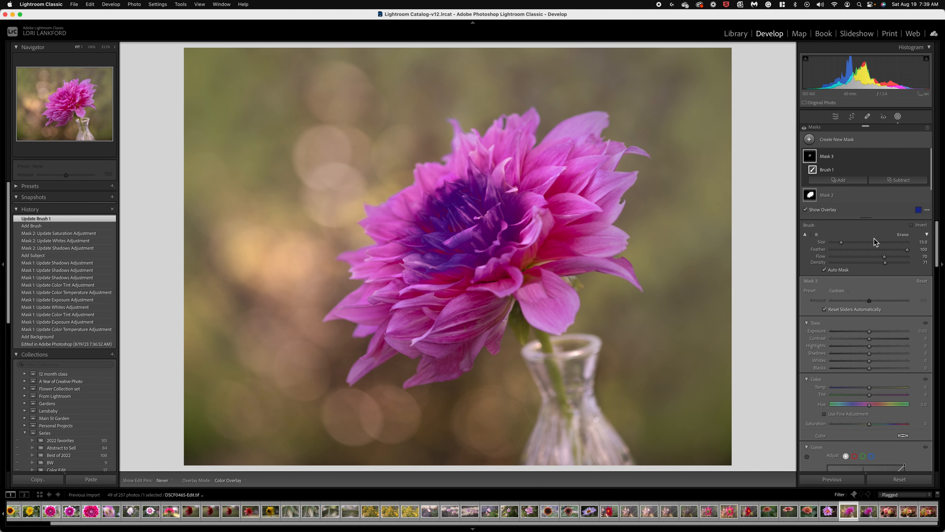
pyautogui.moveTo(870, 331); pyautogui.dragTo(881, 354)
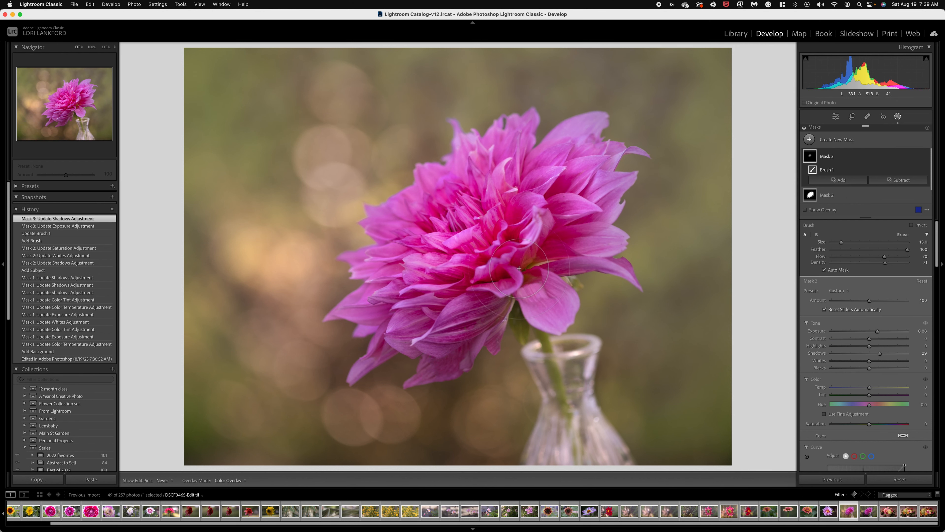
# Step: Raise the centre brush mask's Texture to 18 and lower its Clarity slightly
pyautogui.press('super+equal')
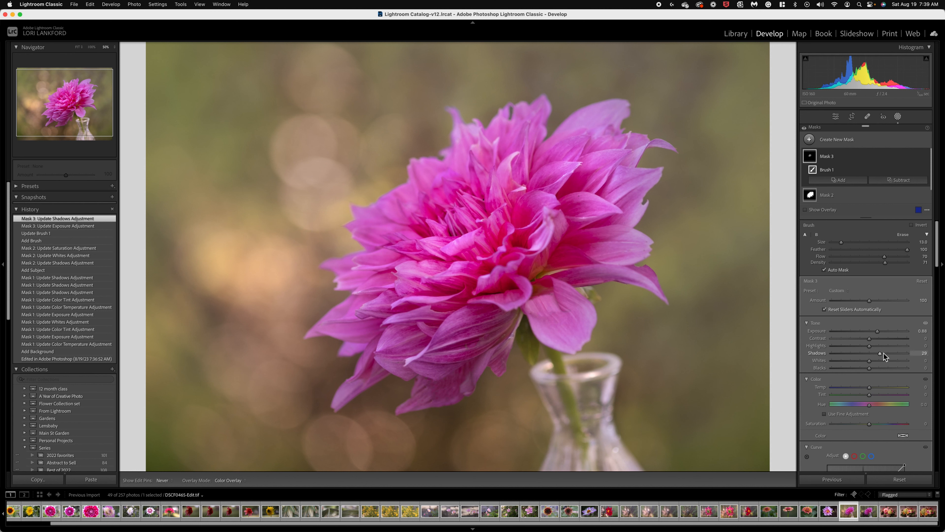
pyautogui.scroll(-8, 872, 398)
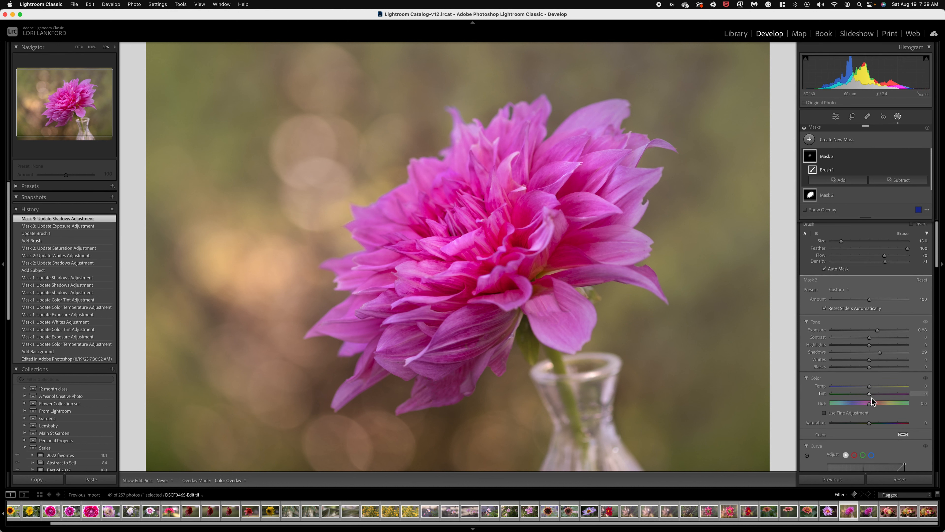
pyautogui.scroll(-1, 872, 397)
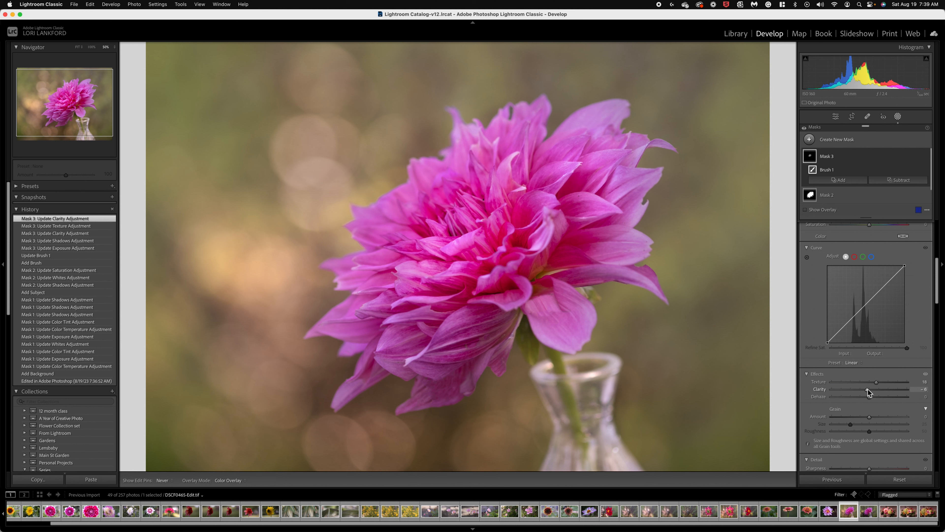
# Step: Compare the dahlia before and after the centre brush mask edits, restore the latest edit state, and review the whole photo fitted to view
pyautogui.click(39, 263)
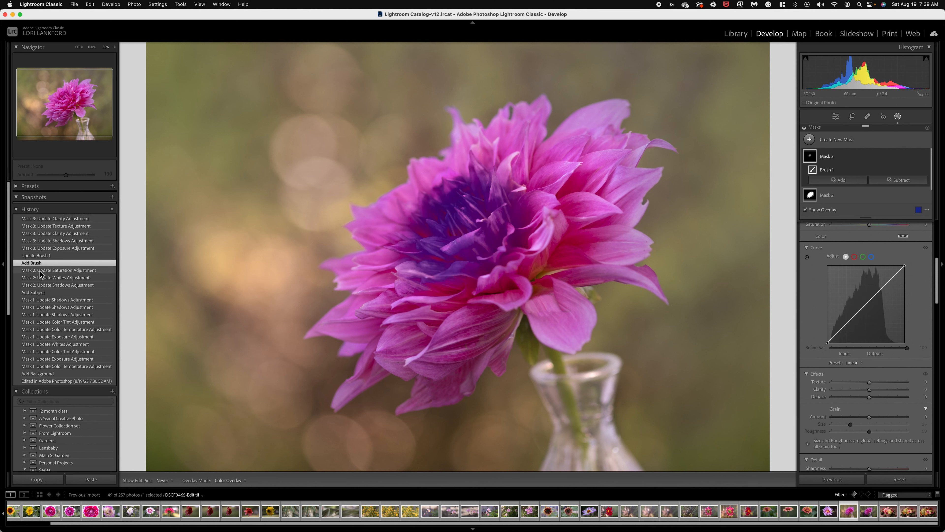
pyautogui.click(39, 271)
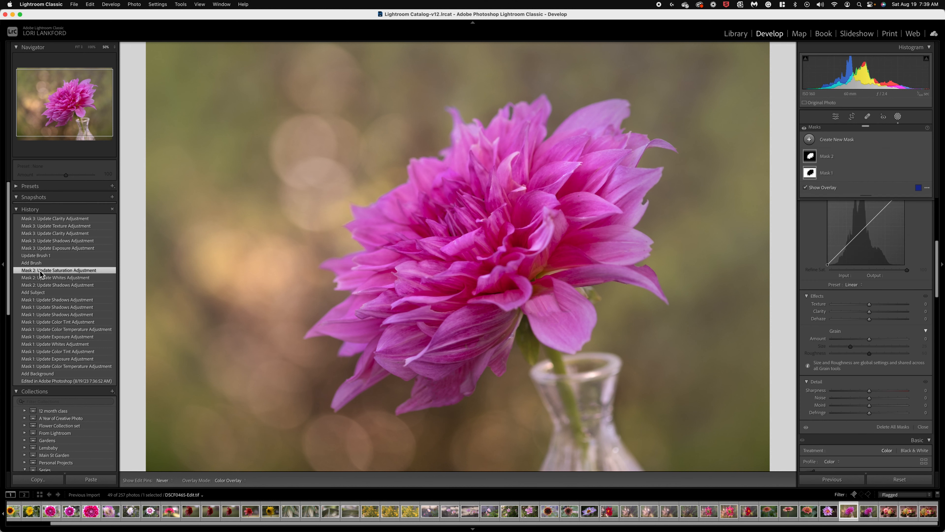
pyautogui.click(66, 219)
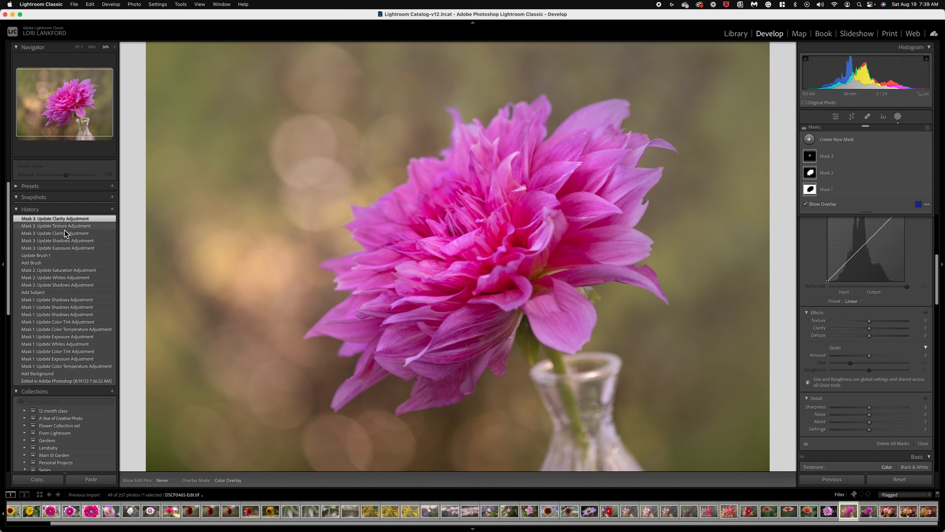
pyautogui.click(58, 271)
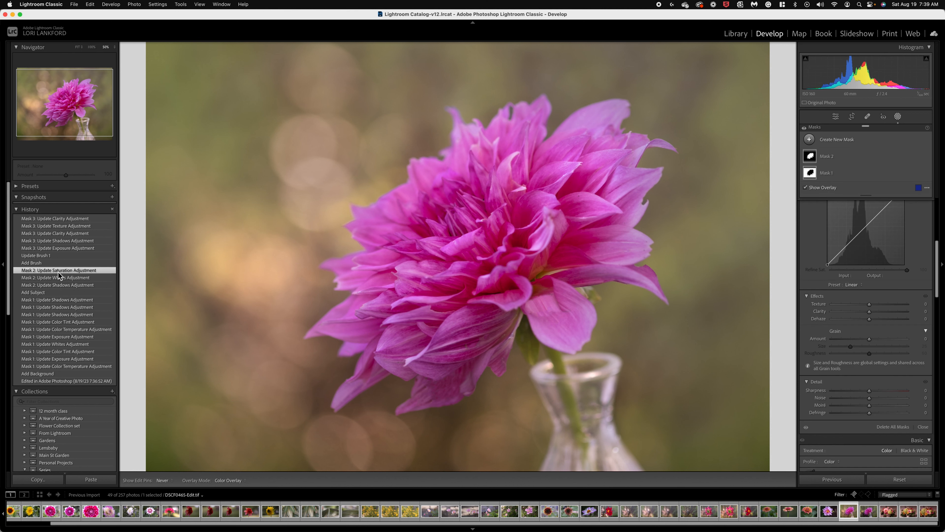
pyautogui.click(65, 218)
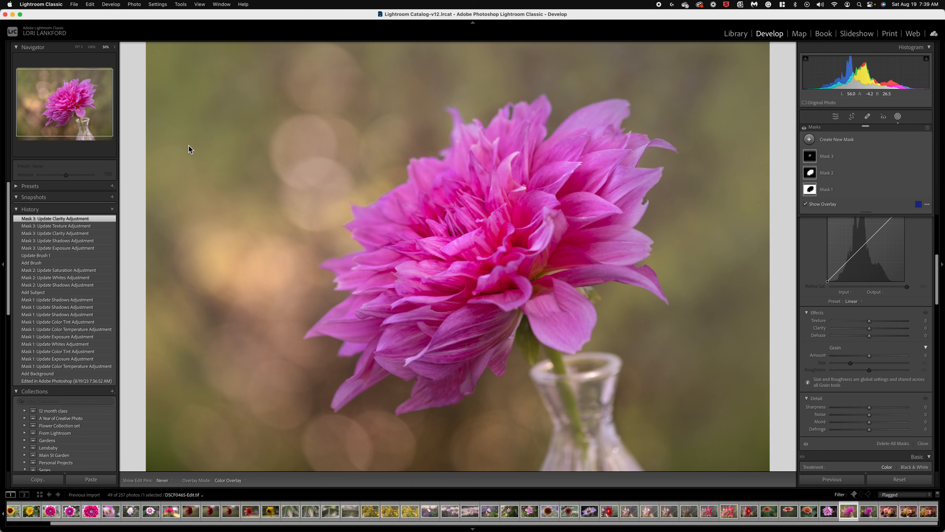
pyautogui.press('super+minus')
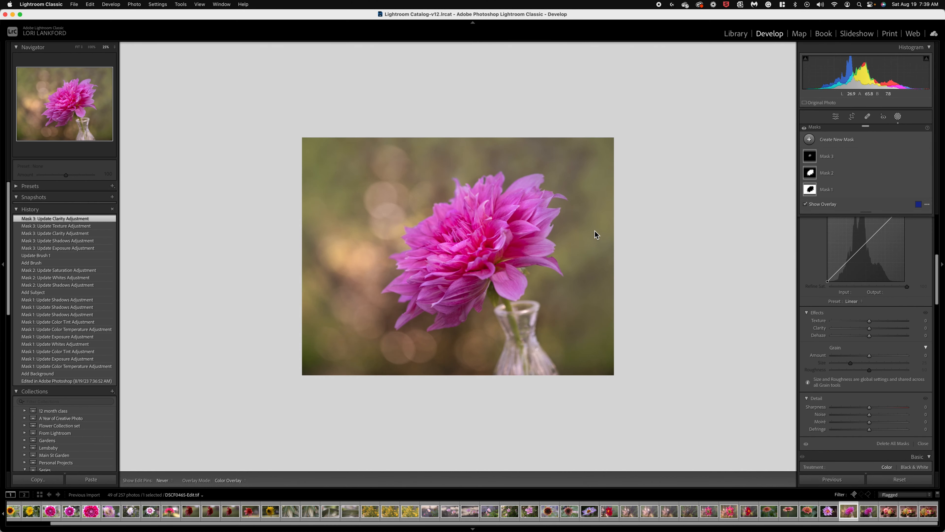
pyautogui.press('super+equal')
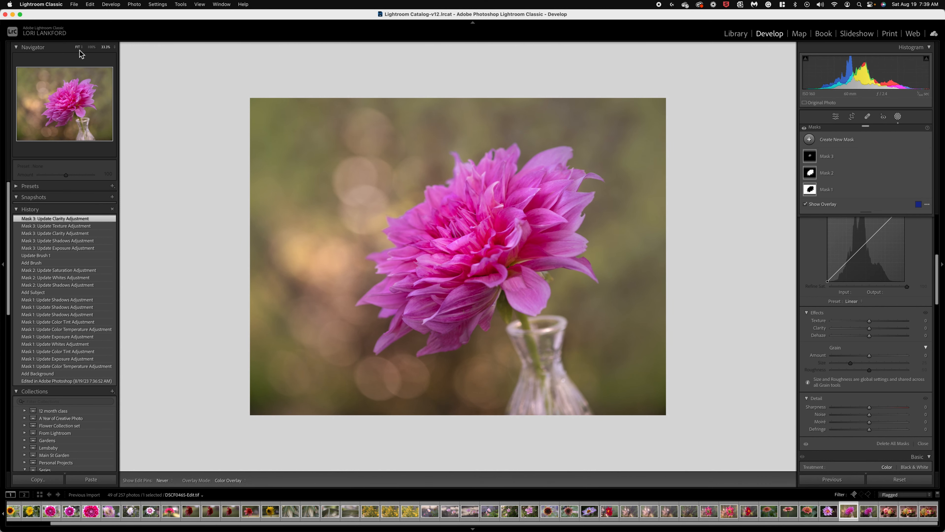
pyautogui.click(78, 47)
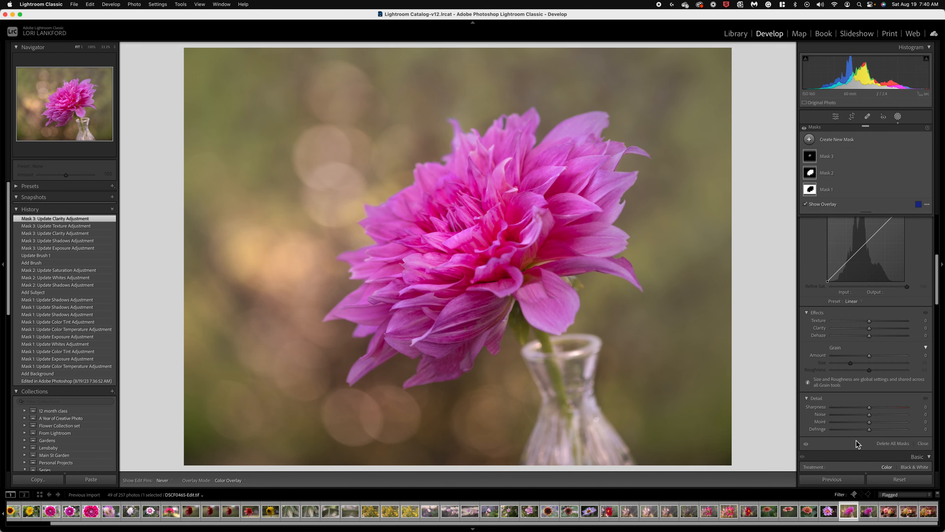
# Step: Apply manual noise reduction to the whole photo with Luminance 36 and Color 38
pyautogui.click(836, 116)
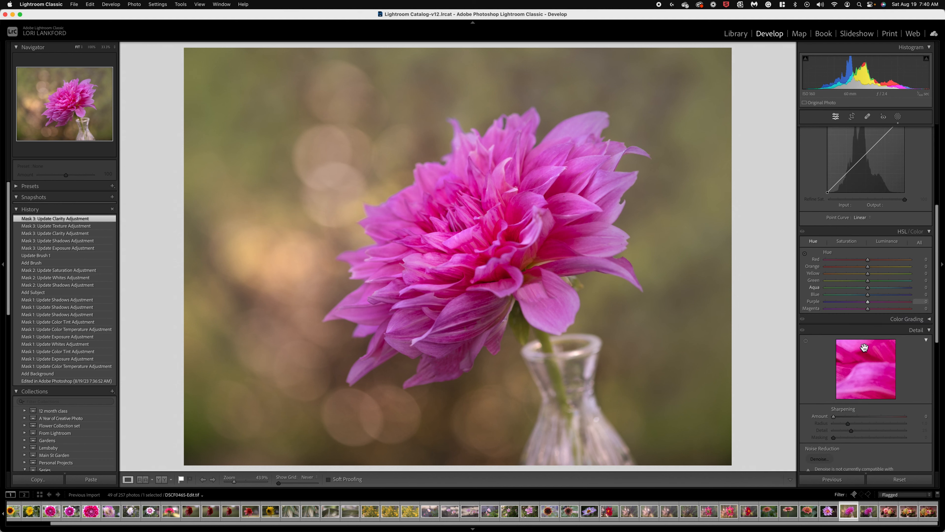
pyautogui.scroll(-8, 856, 394)
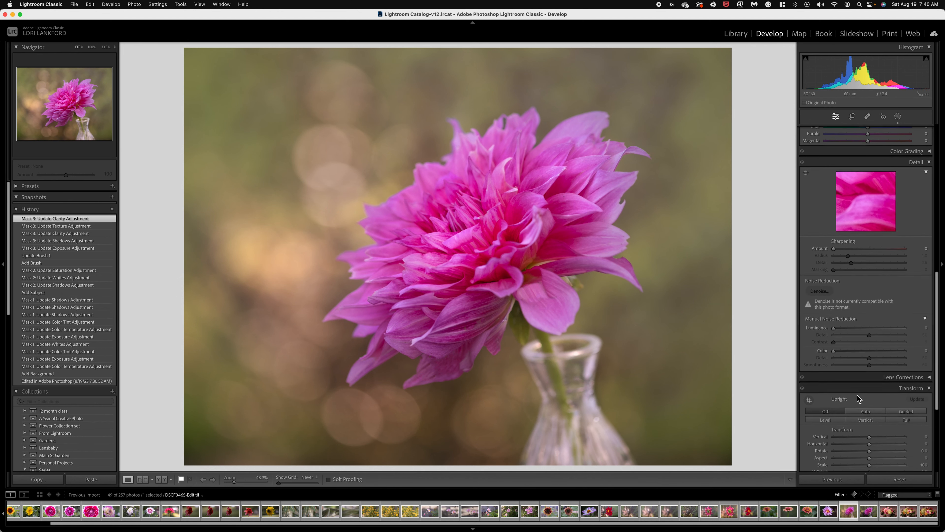
pyautogui.scroll(-3, 857, 395)
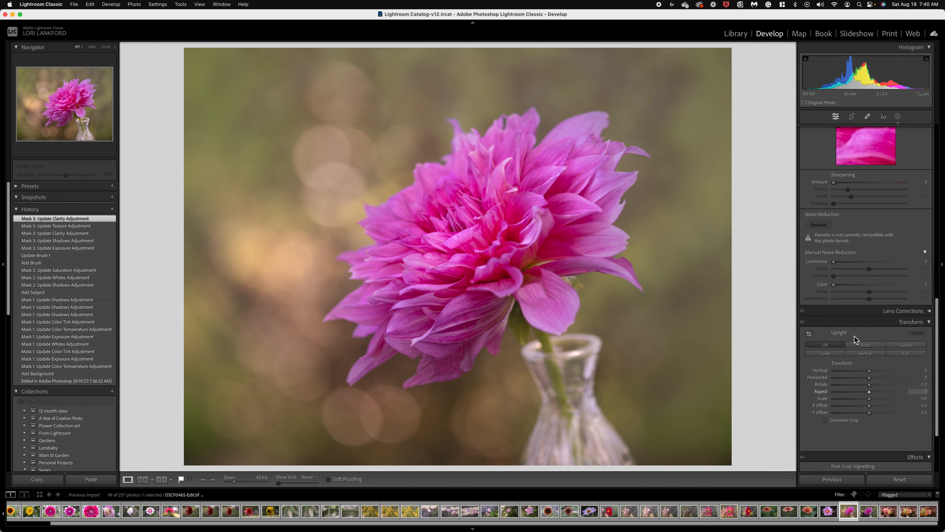
pyautogui.click(859, 261)
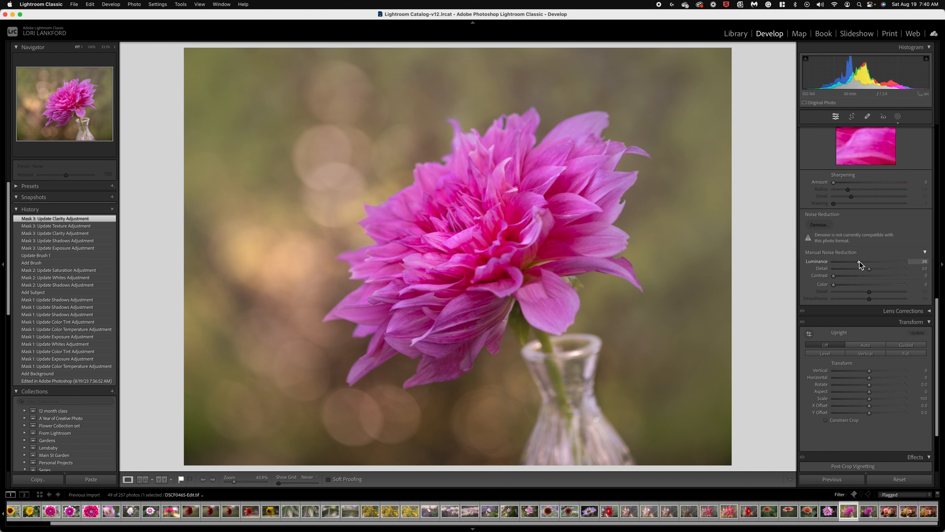
pyautogui.click(861, 284)
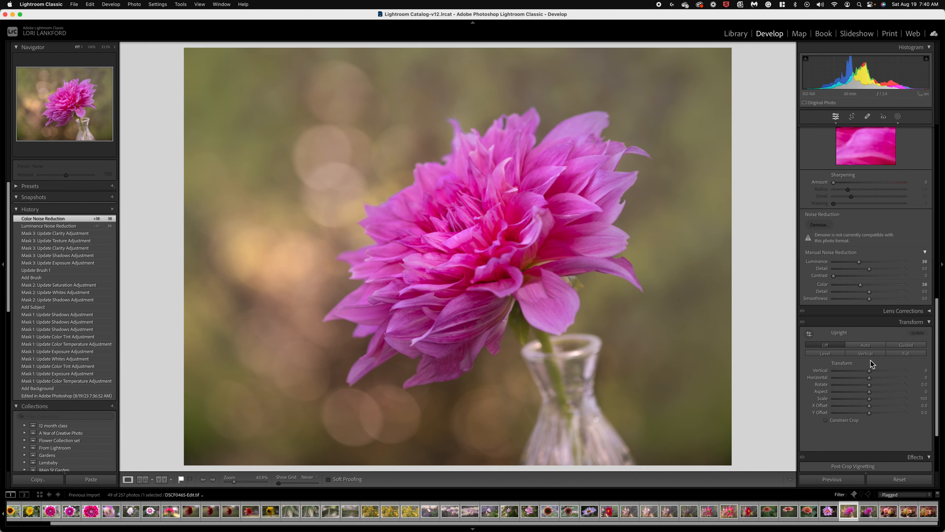
# Step: Lighten the photo's edges slightly with a post-crop vignette Amount of +9
pyautogui.scroll(-3, 871, 360)
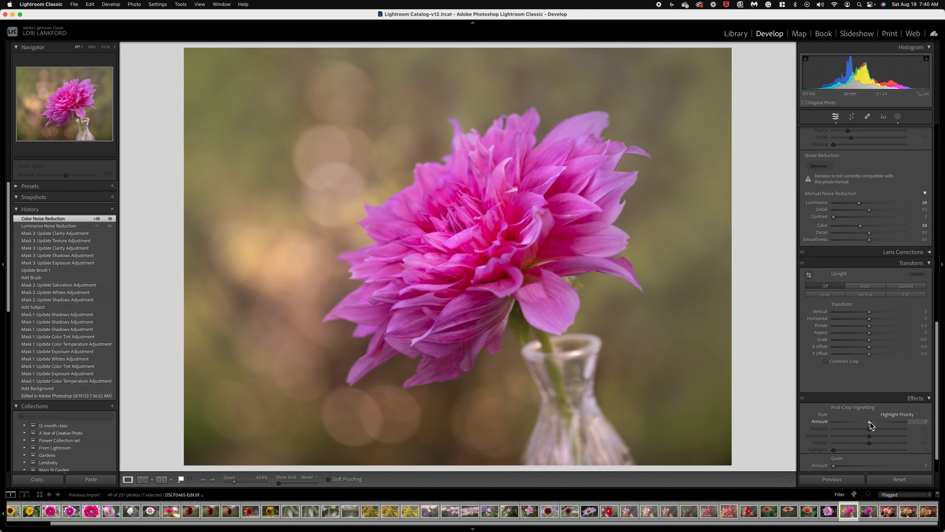
pyautogui.moveTo(870, 423)
pyautogui.mouseDown()
pyautogui.moveTo(856, 424)
pyautogui.moveTo(872, 423)
pyautogui.mouseUp()
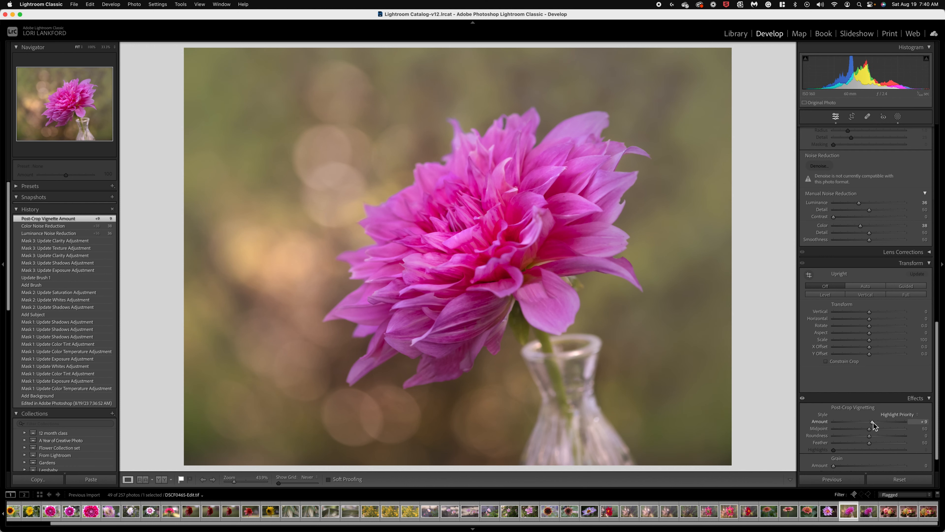